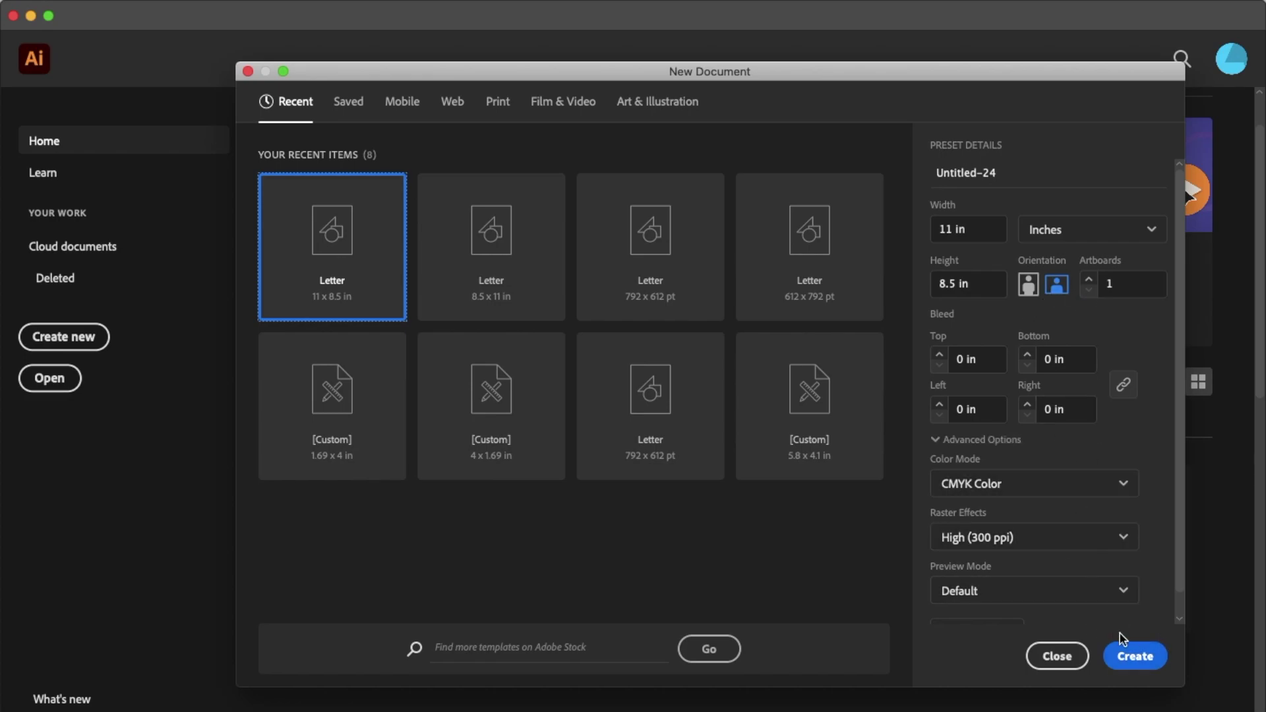
Step: Create the Letter 11 x 8.5 in landscape document, then switch to the web browser
click(1131, 656)
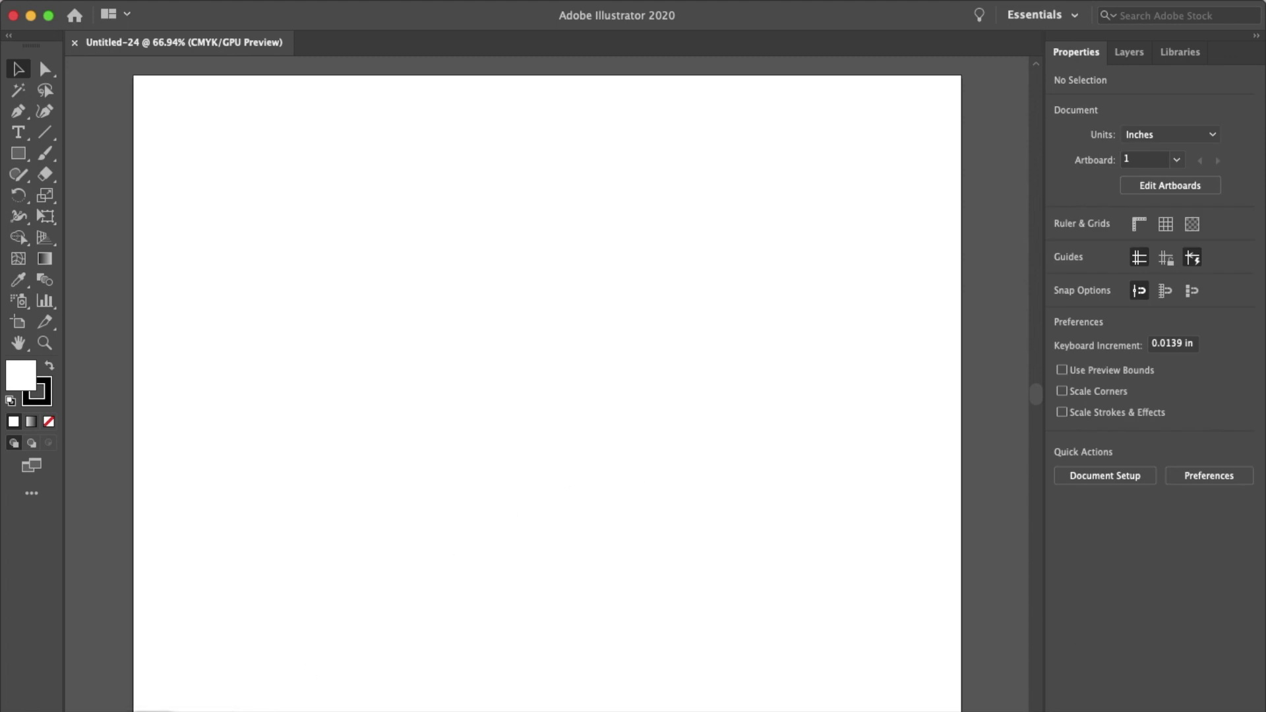
key(super+Tab)
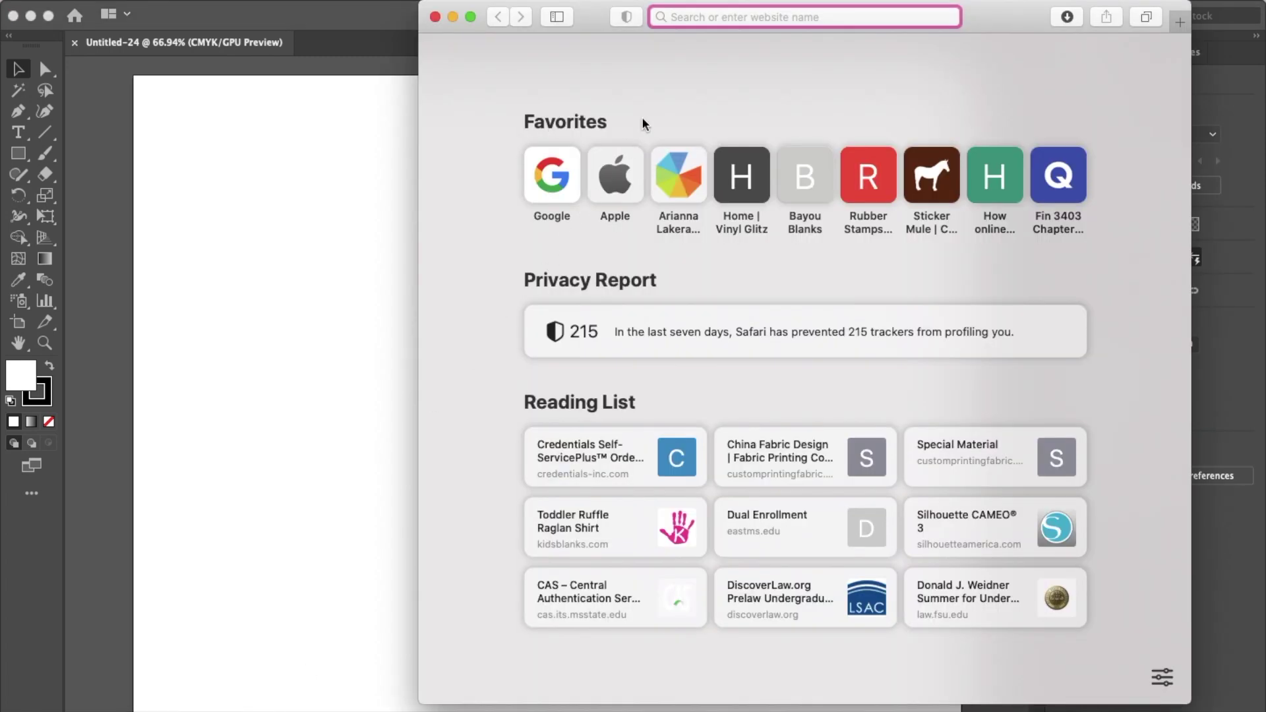
Step: Go to google.com, search 'cookie monster head png' and show image results
text(cooki)
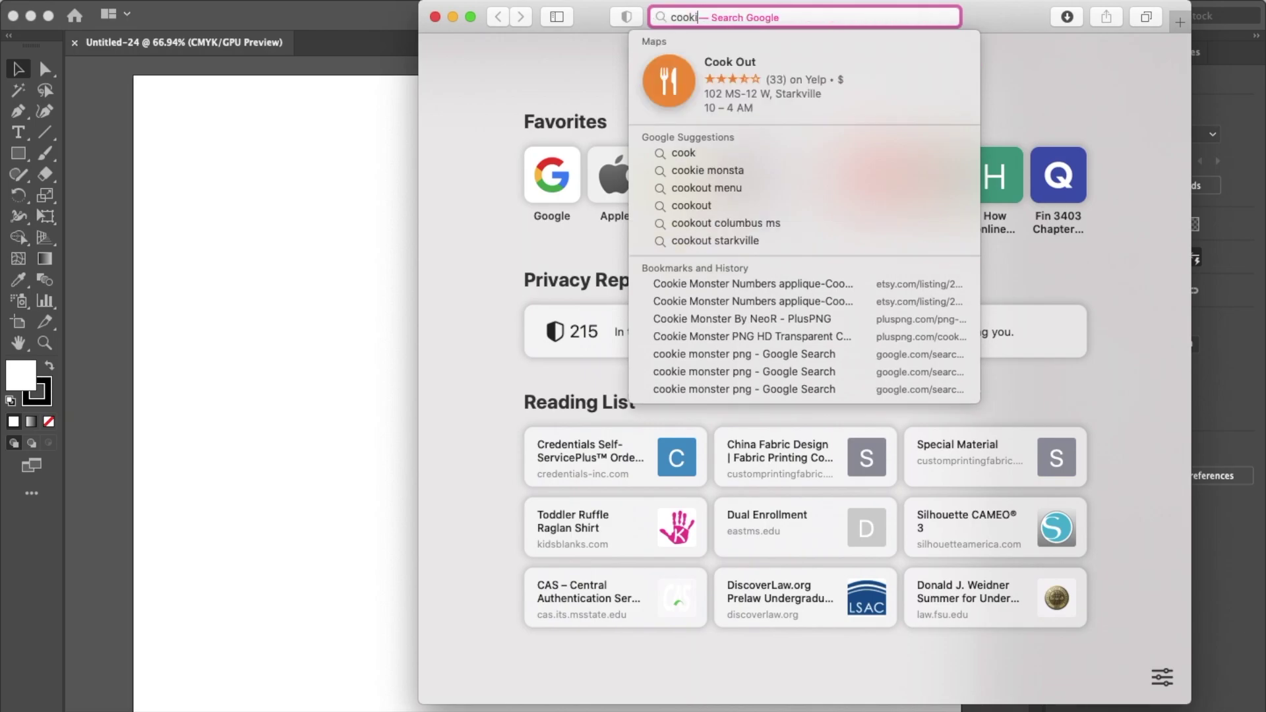
key(BackSpace)
key(BackSpace)
key(BackSpace)
key(BackSpace)
key(BackSpace)
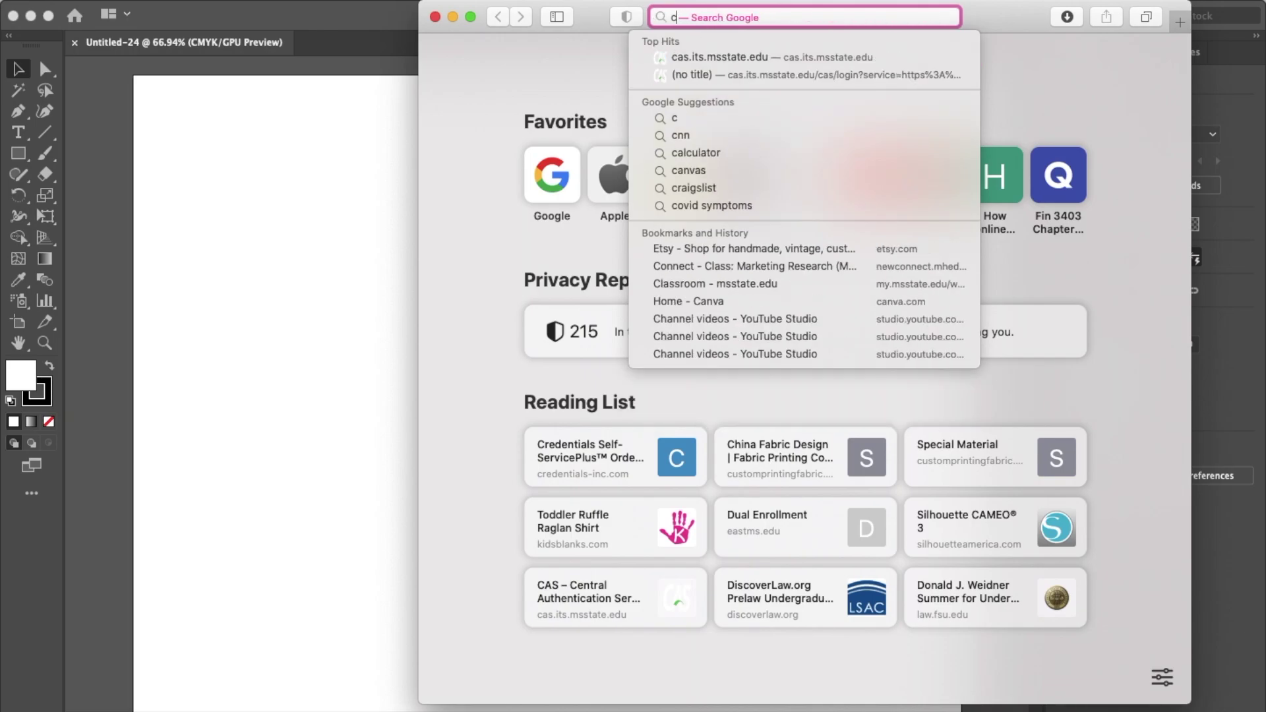
text(google.com)
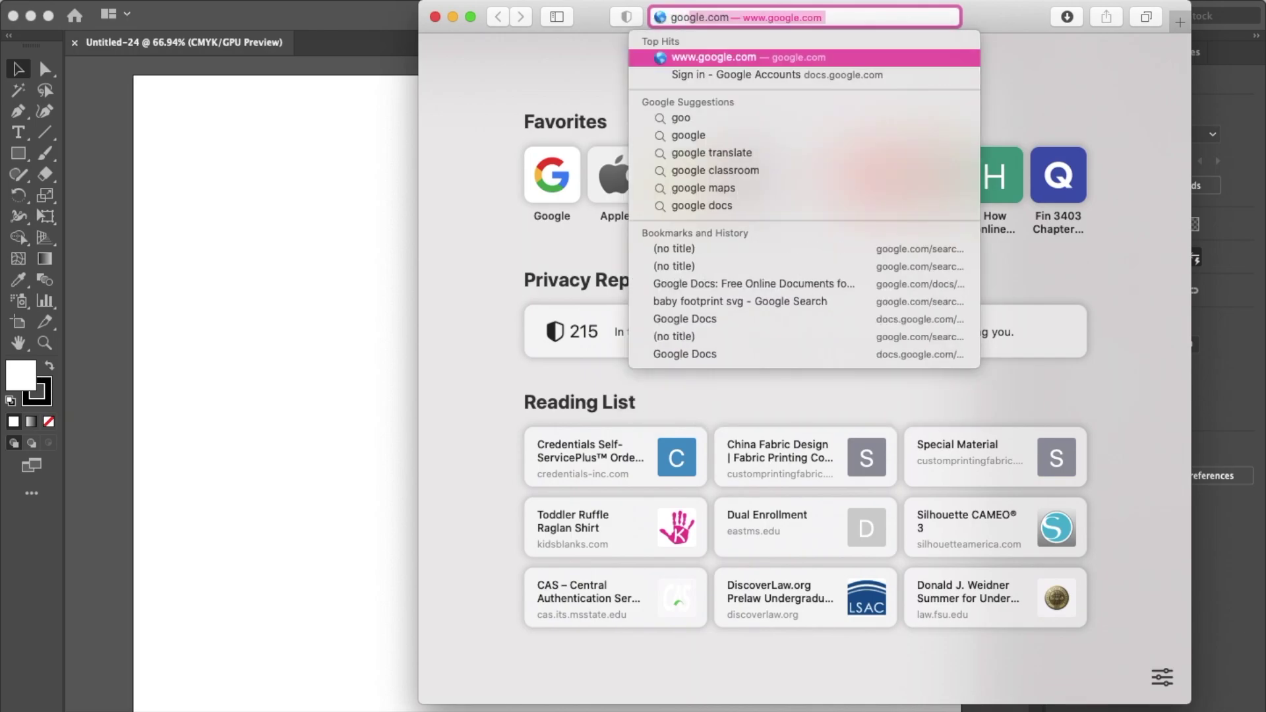
key(Return)
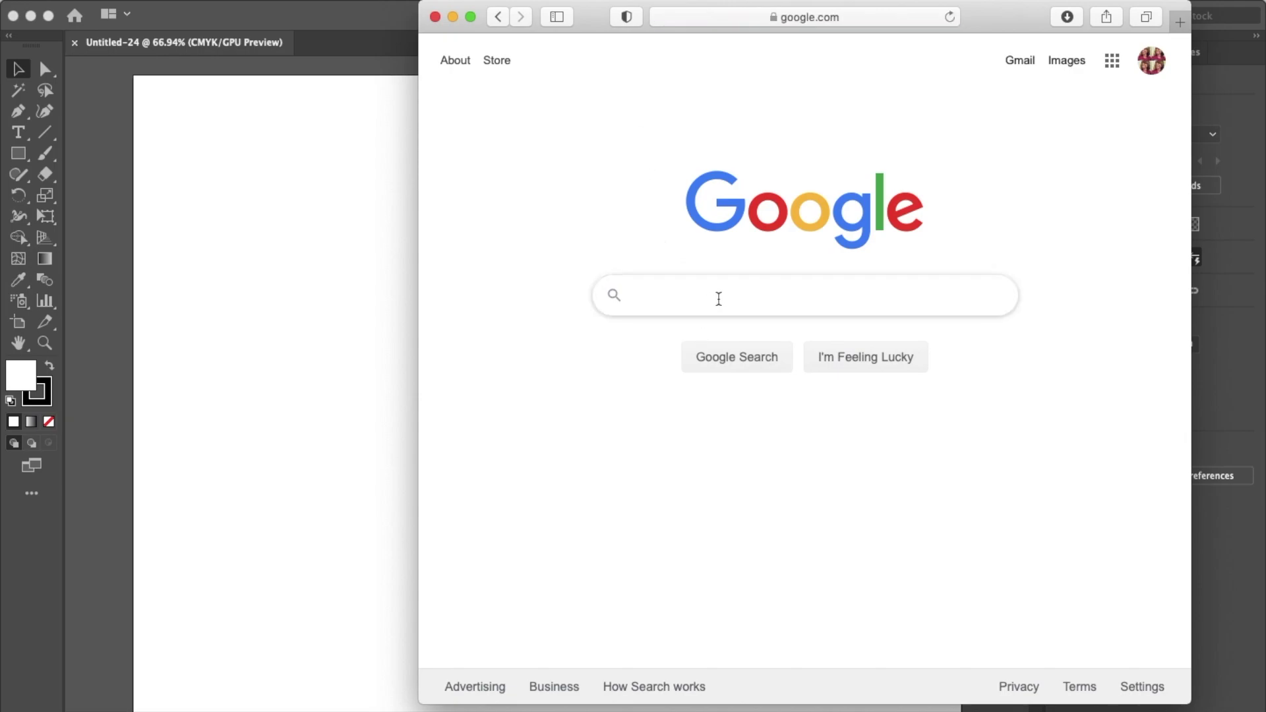
text(cooki)
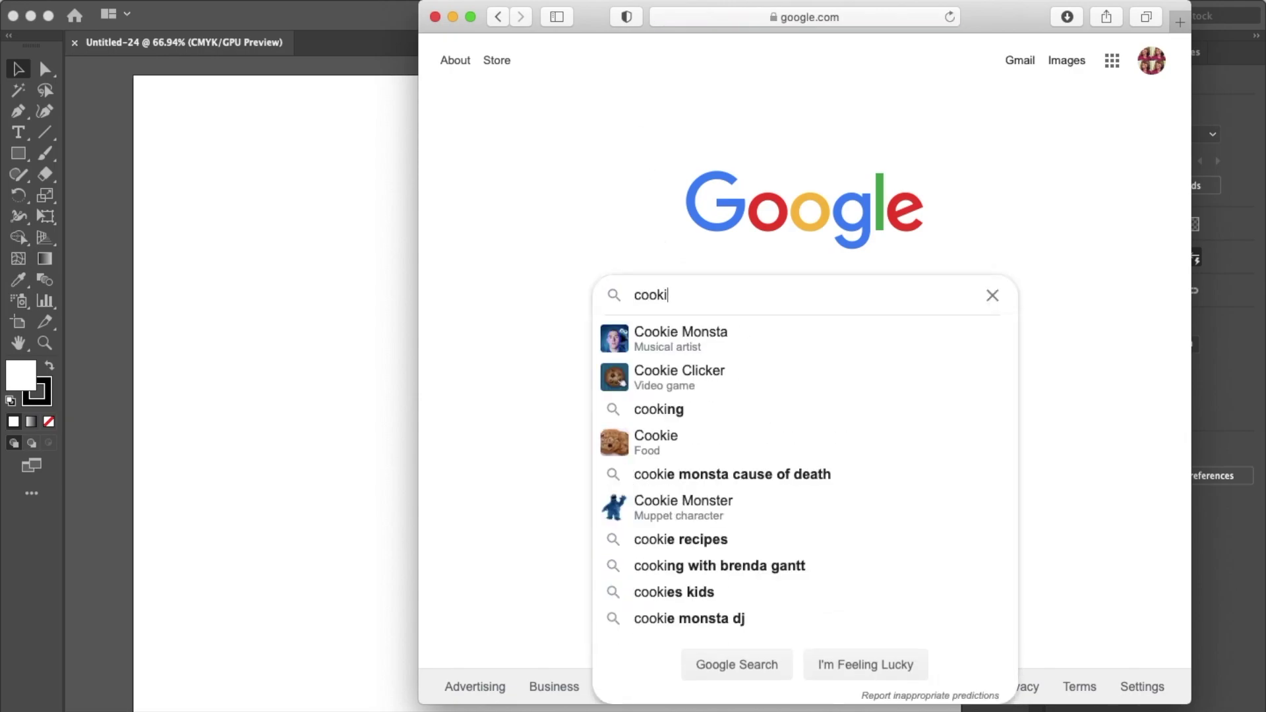
text(e monster)
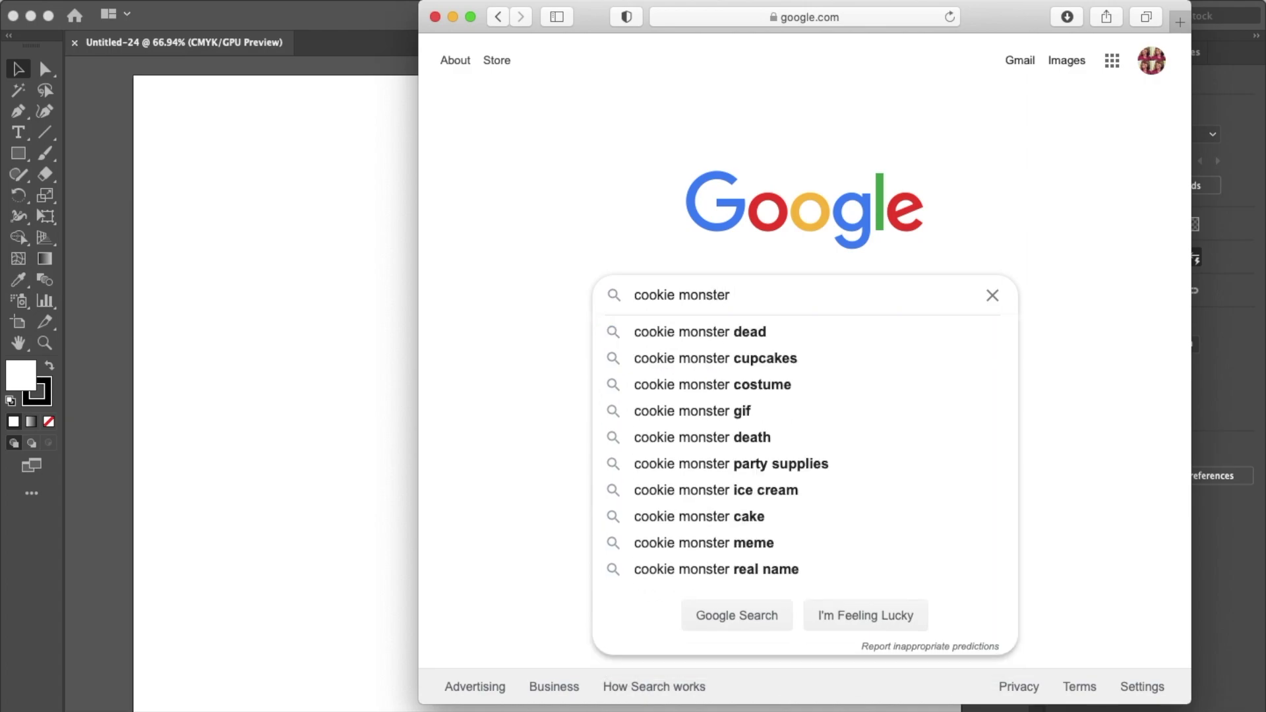
text( head)
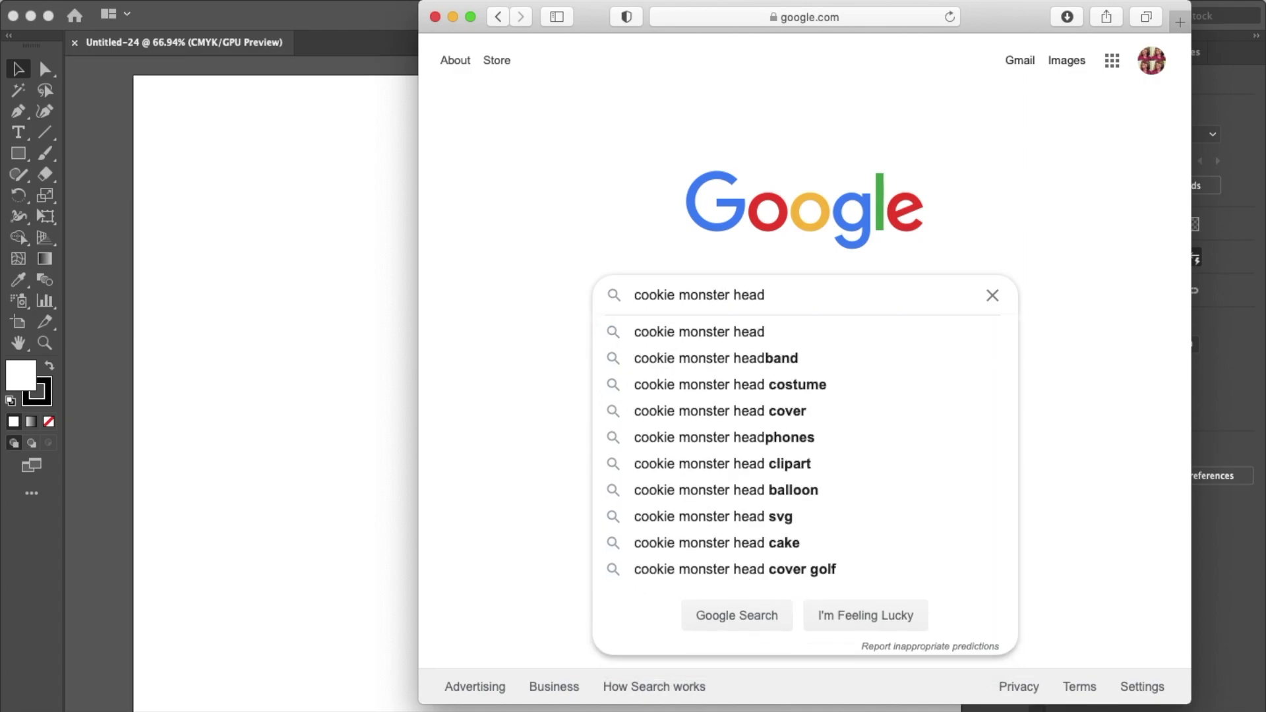
text( png)
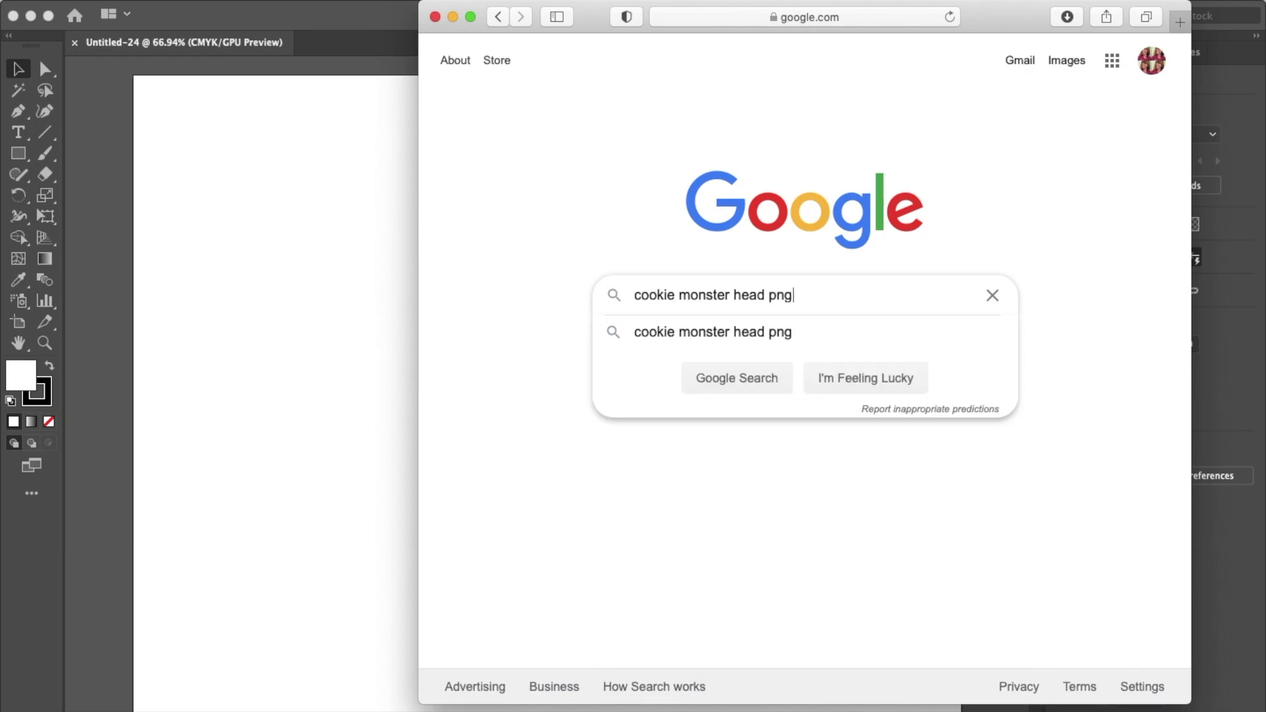
key(Return)
click(666, 122)
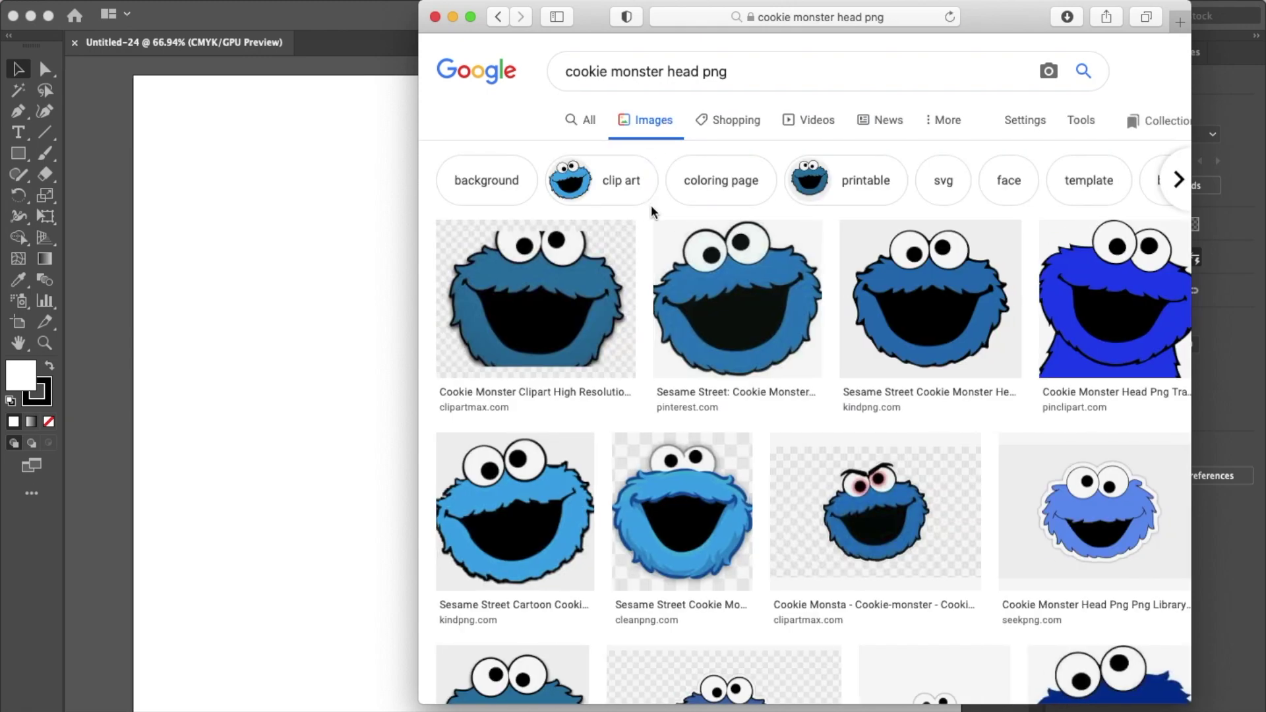
Step: Save the kindpng Cookie Monster head image to the Downloads folder
click(944, 304)
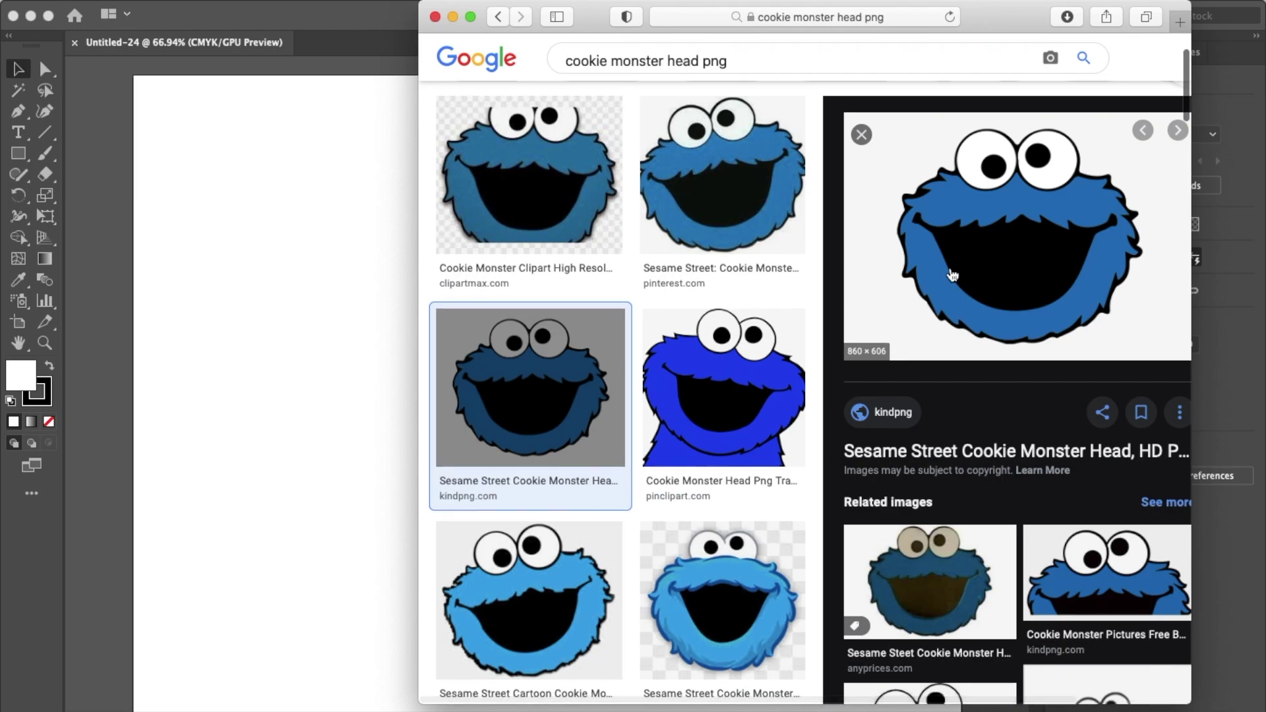
right_click(951, 275)
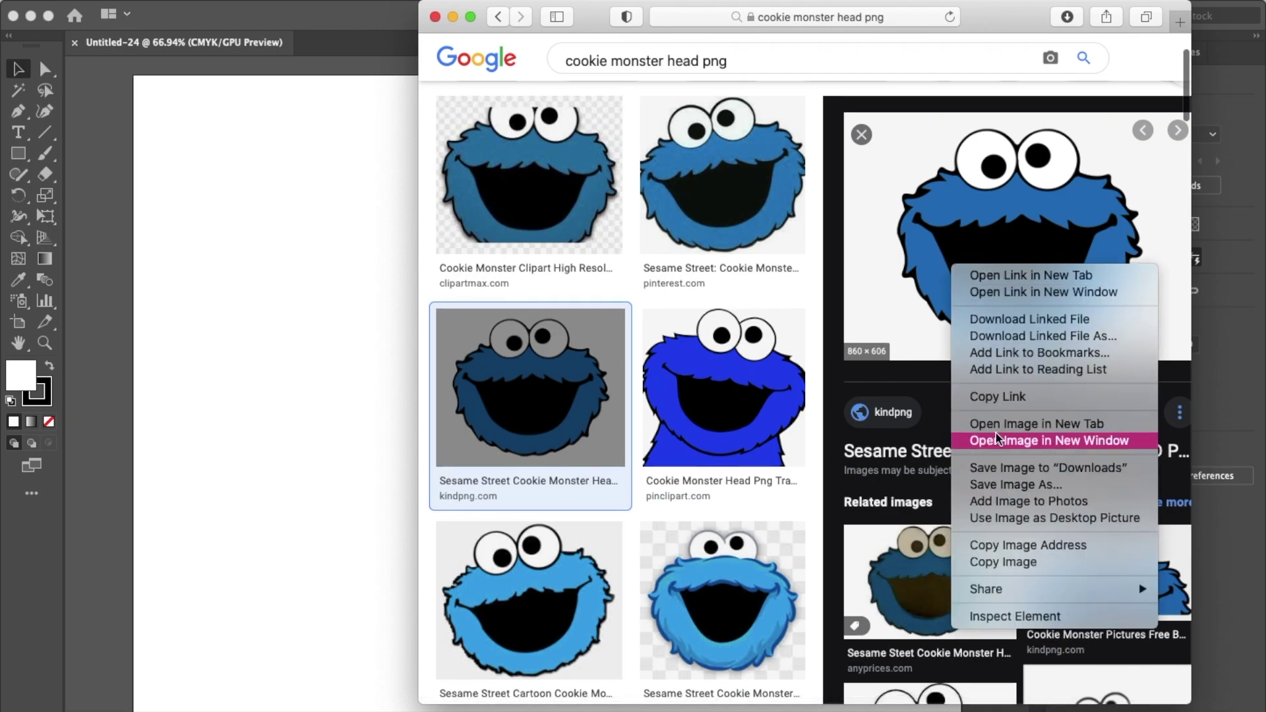
click(1004, 468)
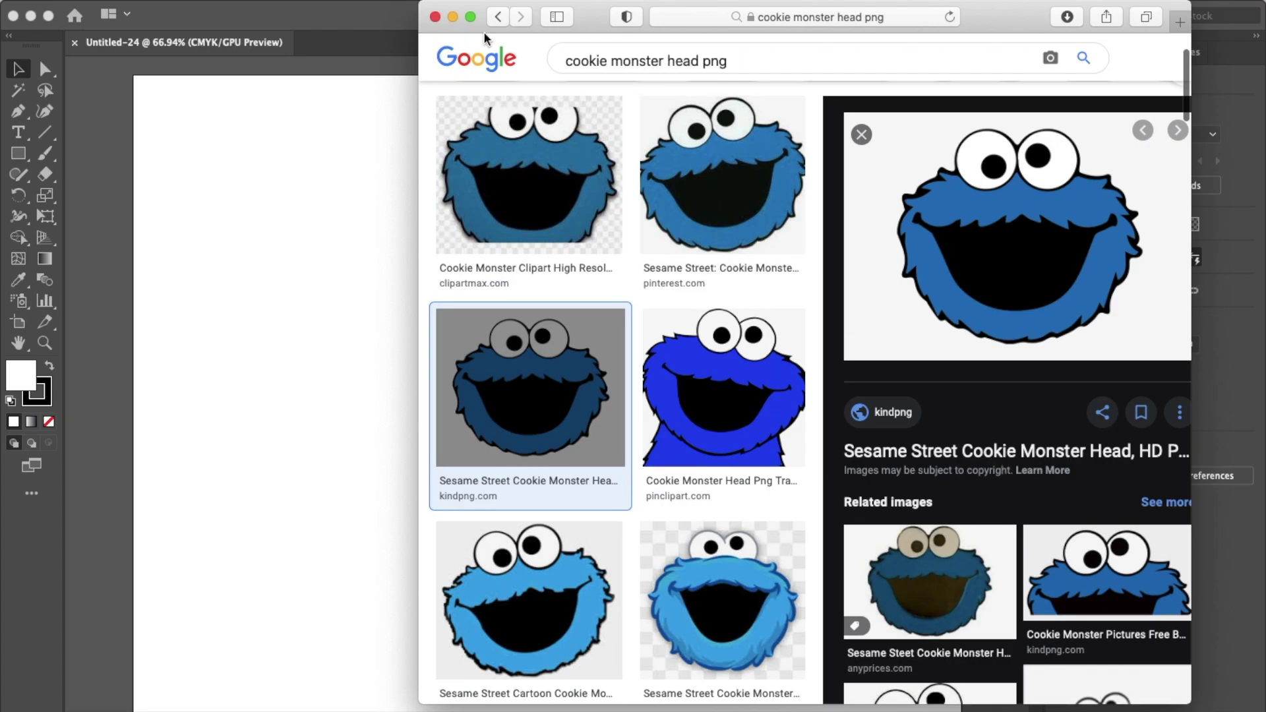
click(449, 17)
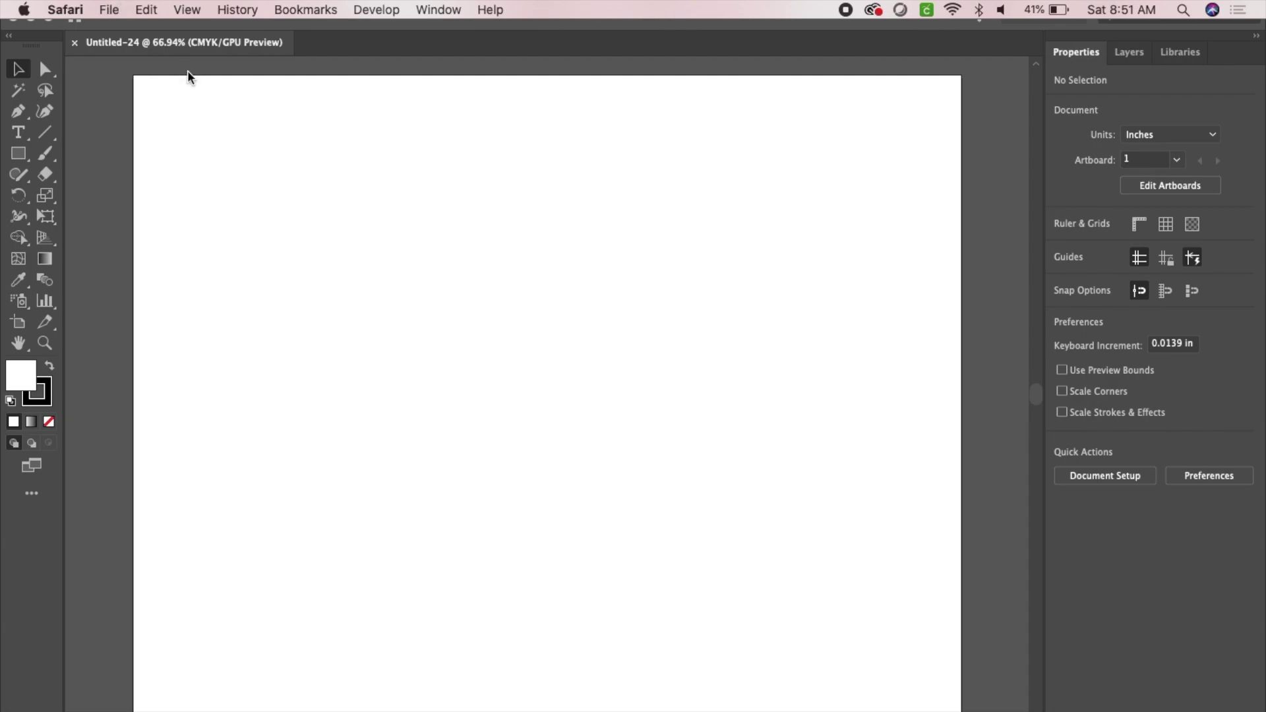
Step: Place the downloaded Cookie Monster PNG from Downloads onto the artboard
click(134, 9)
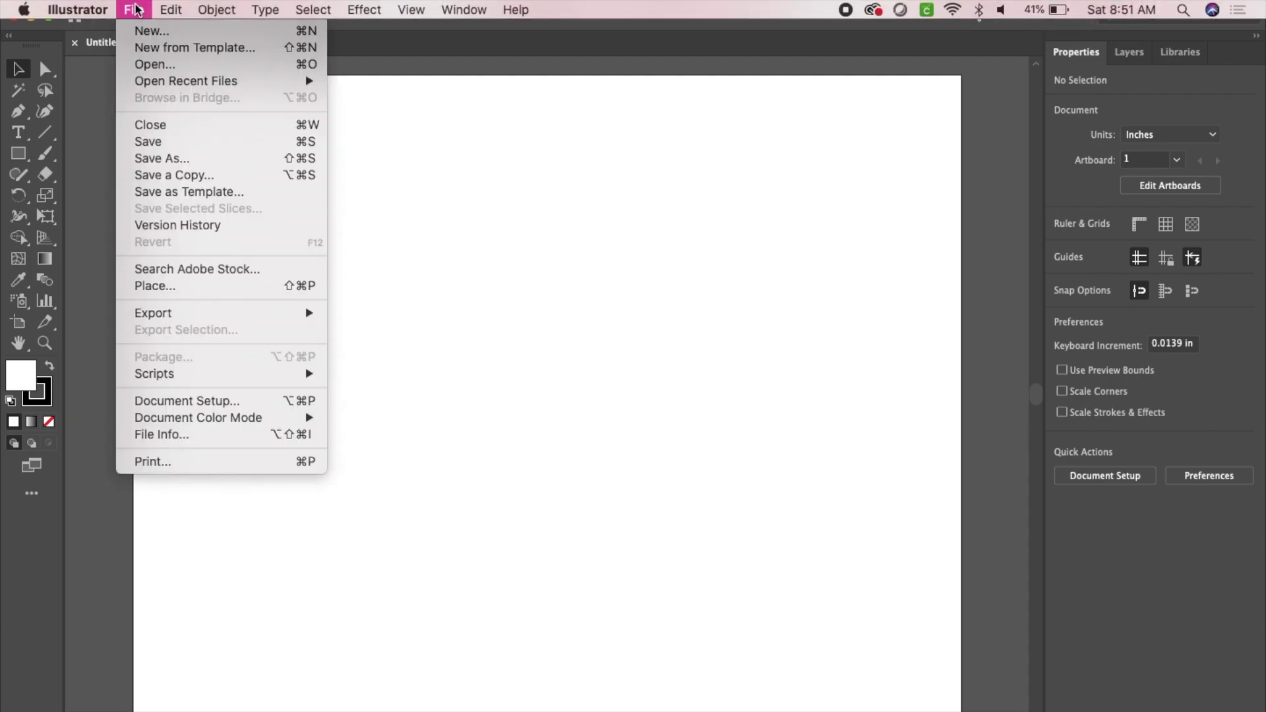
click(150, 285)
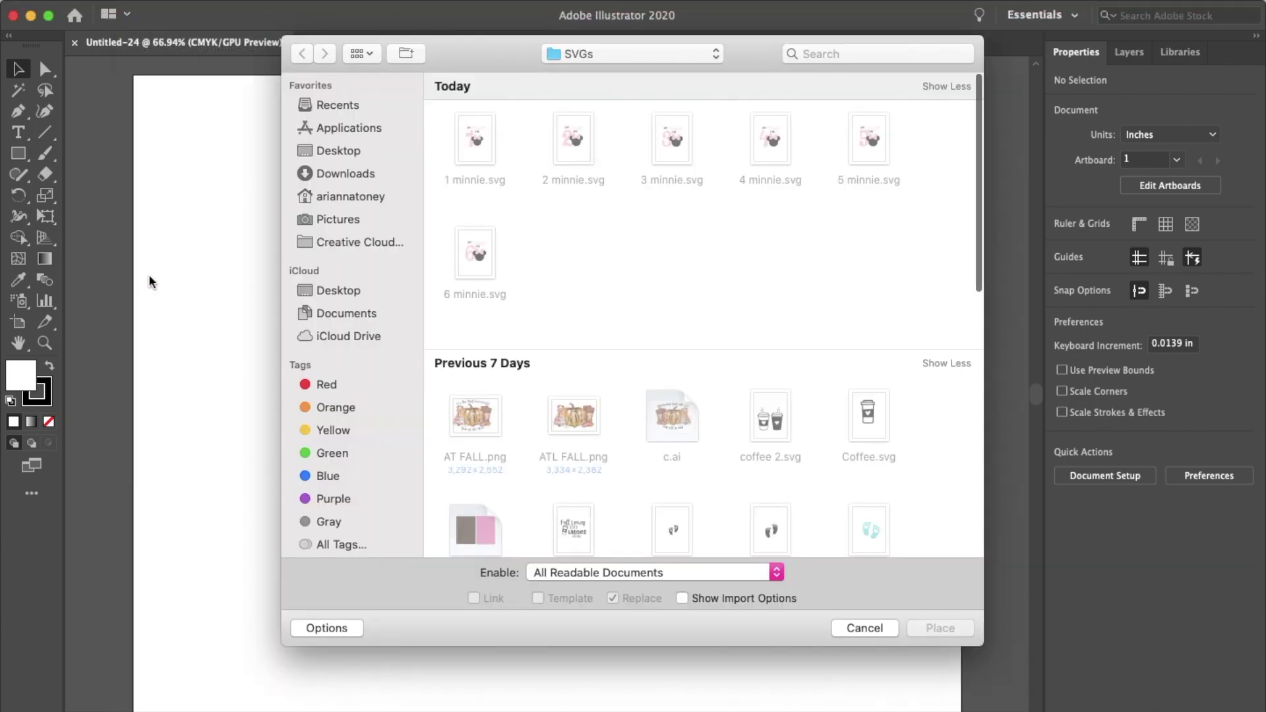
click(357, 170)
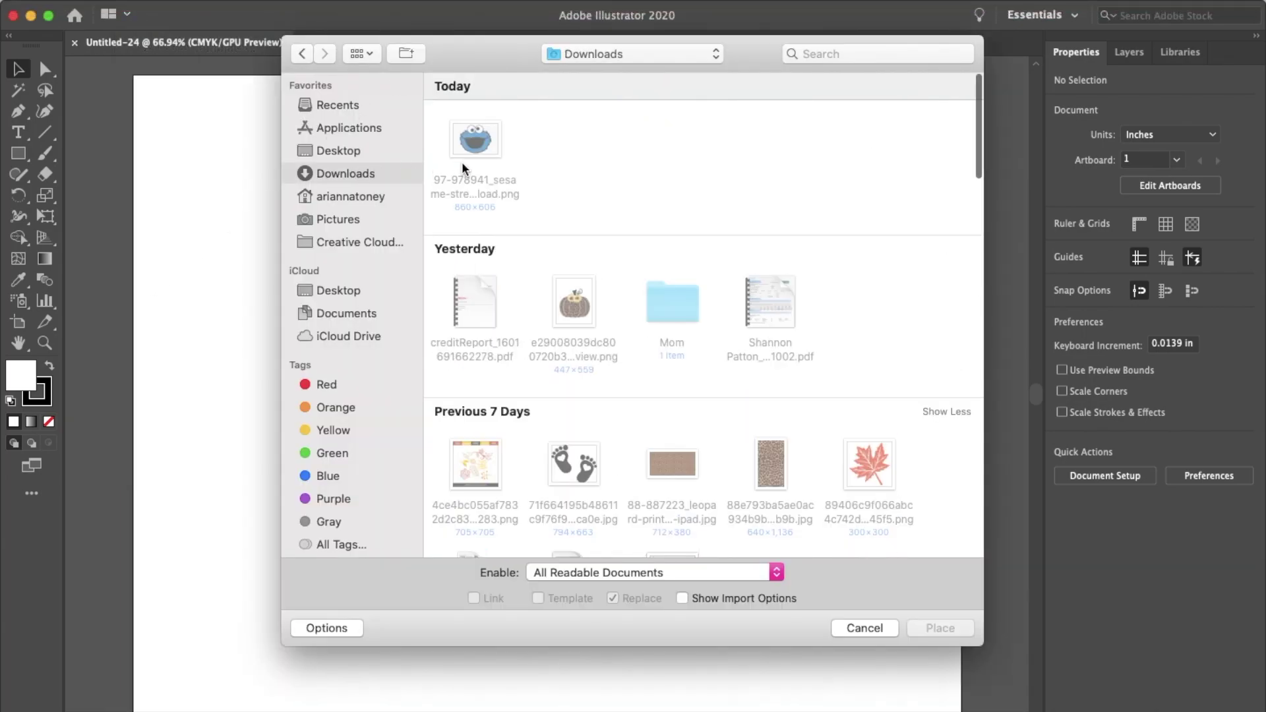
click(476, 143)
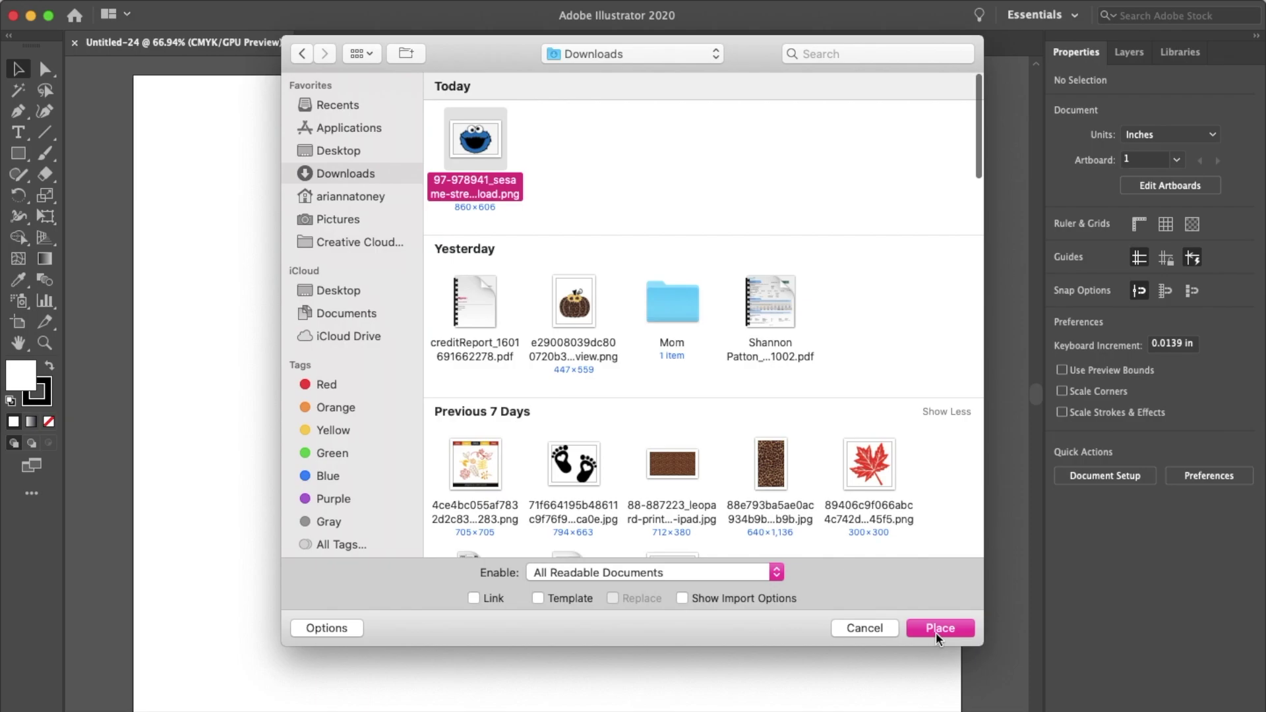
click(939, 627)
click(427, 262)
Step: Scale the image to about 9.13 in wide and centre it on the artboard
drag(771, 466, 529, 340)
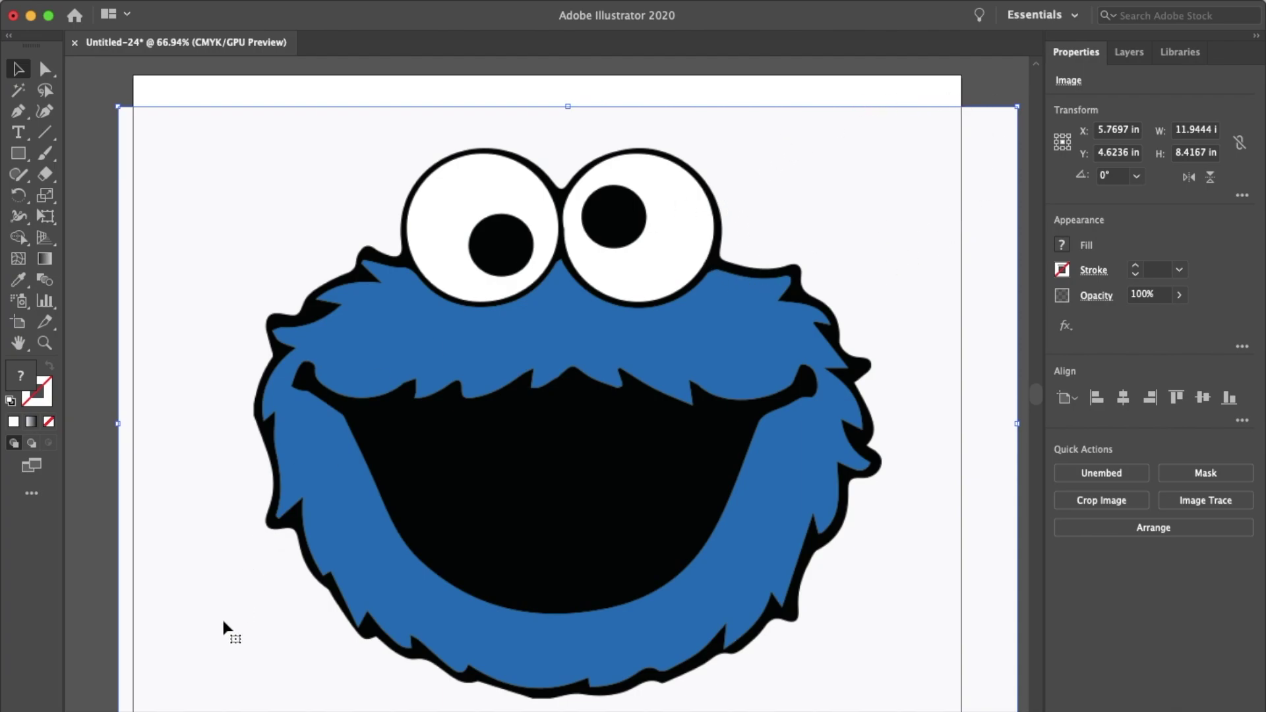
scroll(223, 625, down, 3)
scroll(223, 625, left, 2)
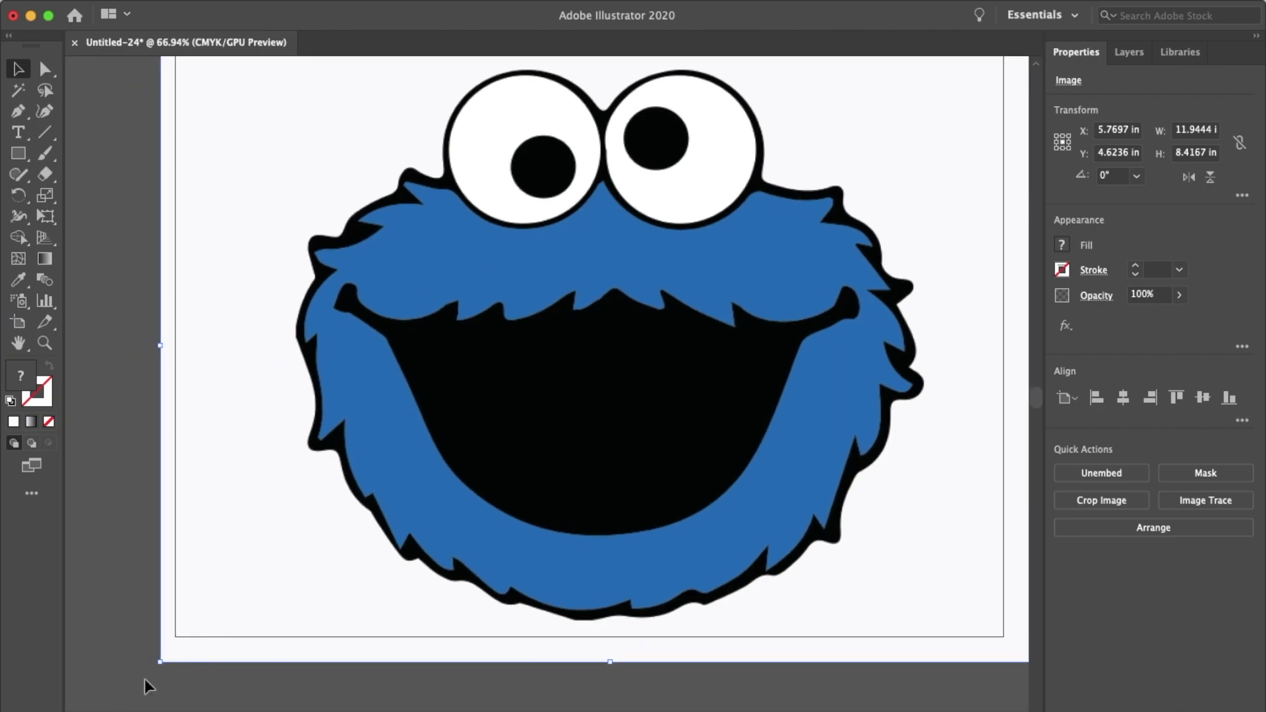
drag(160, 662, 372, 512)
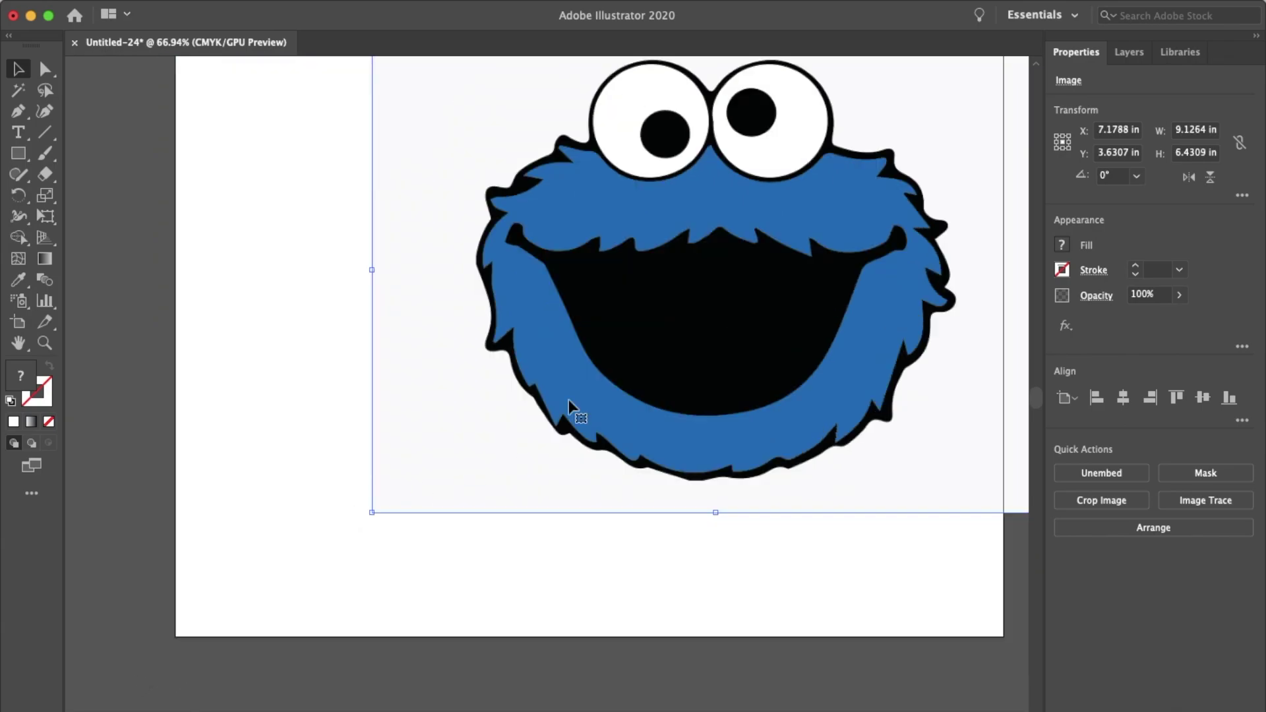
drag(619, 389, 524, 449)
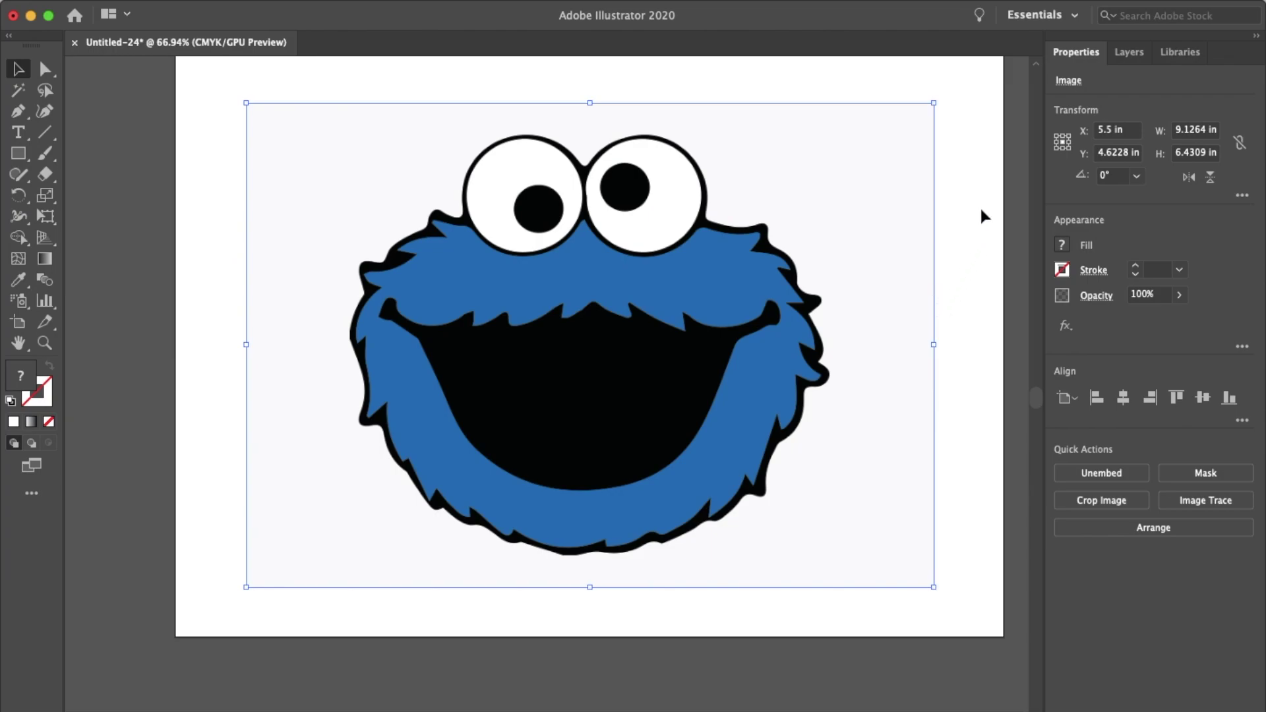
click(1135, 58)
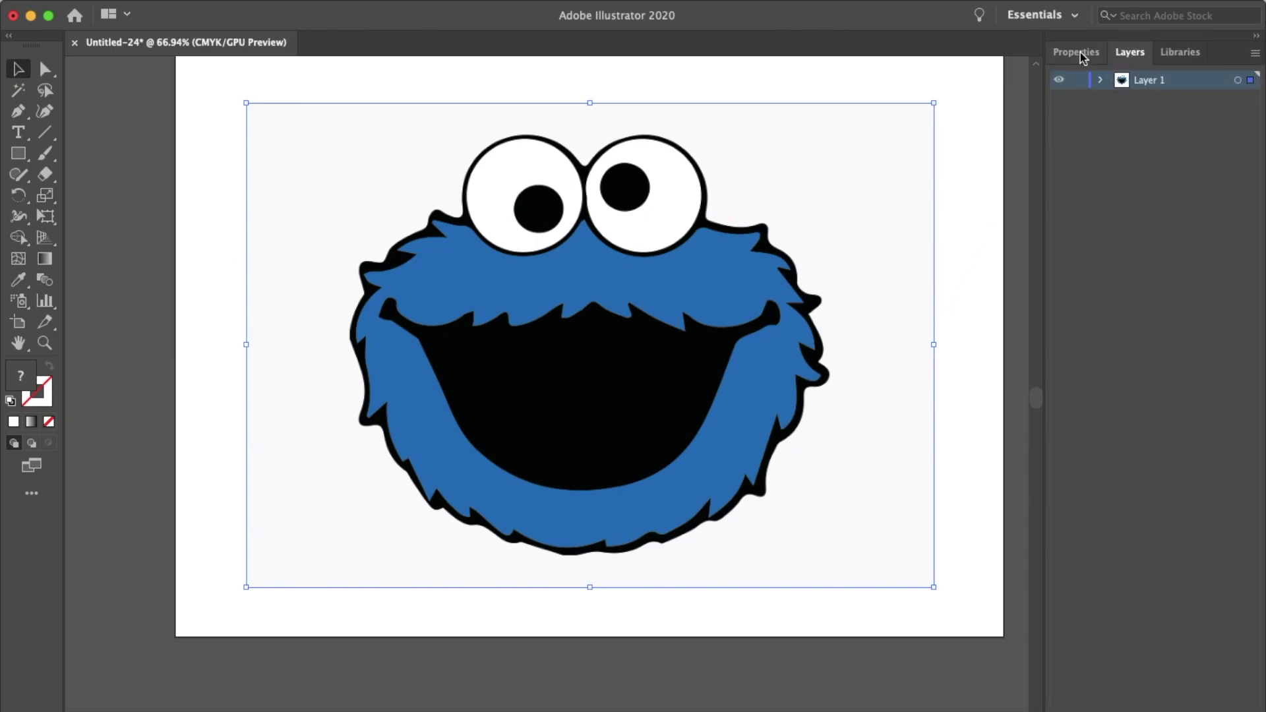
click(1073, 15)
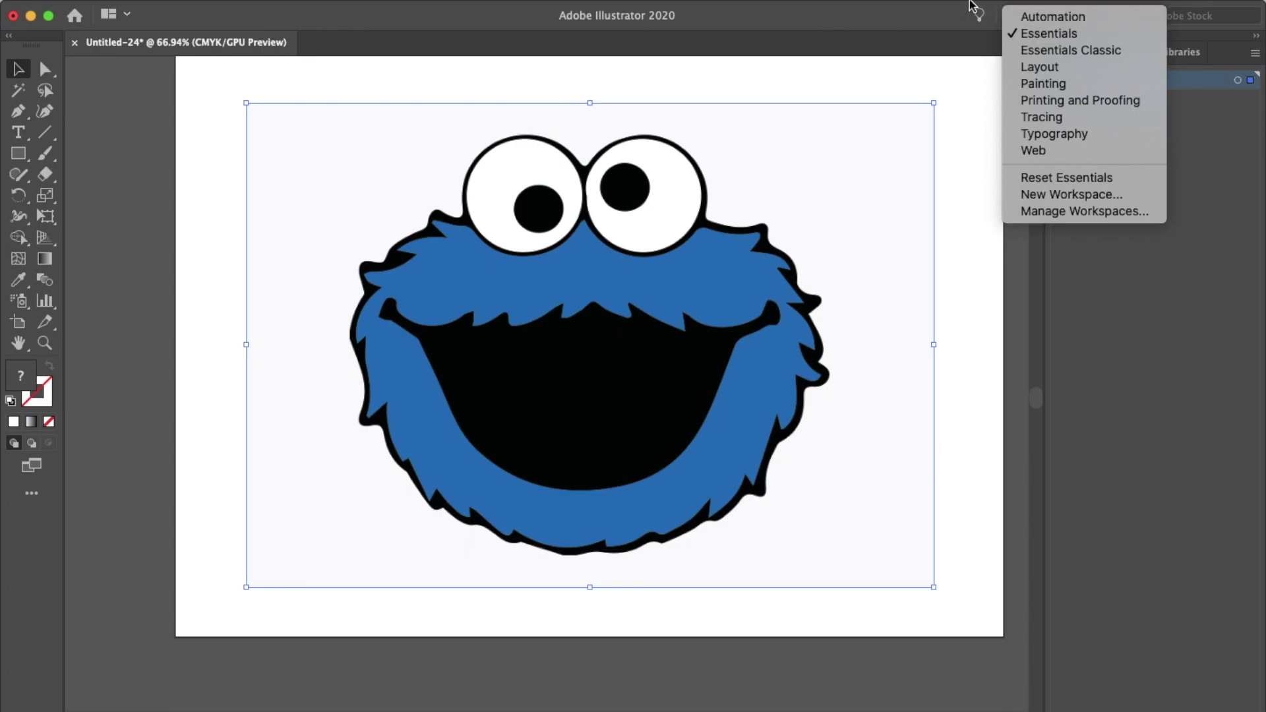
click(1082, 50)
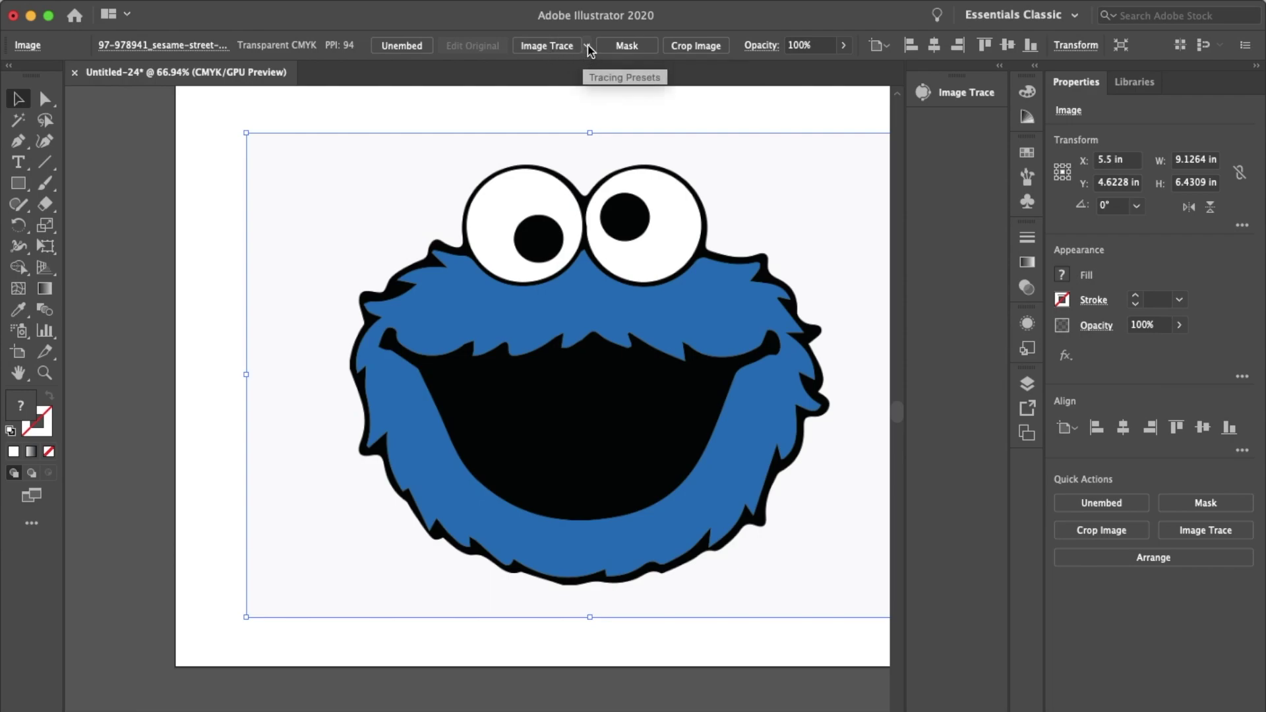
click(588, 47)
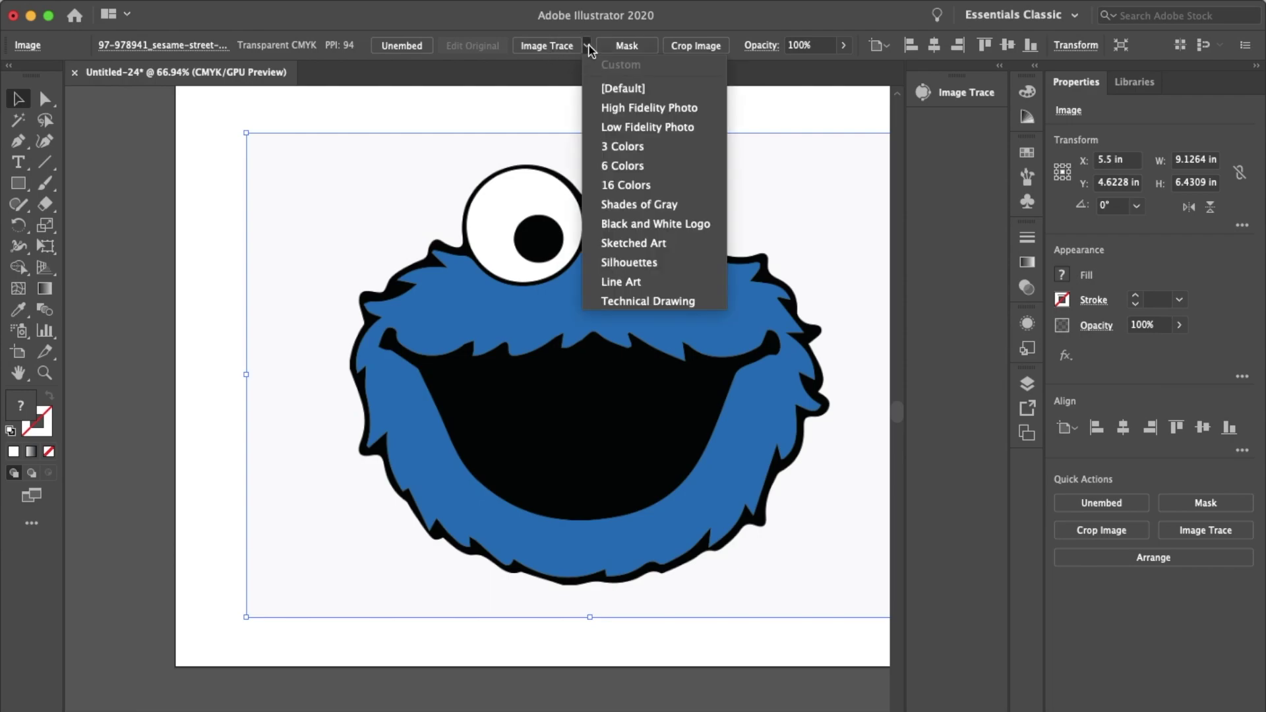
Step: Trace the image with 3 Colors, setting Paths 73%, Corners 20%, Noise 1 px
click(630, 154)
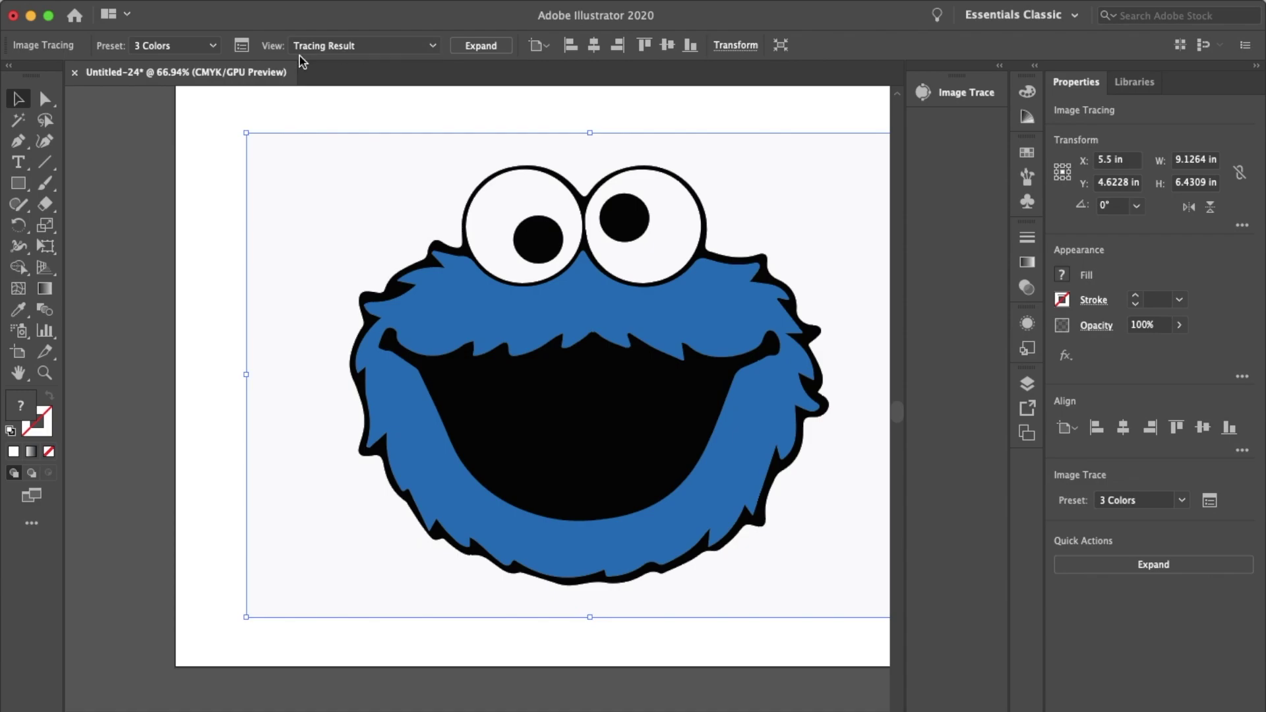
click(242, 46)
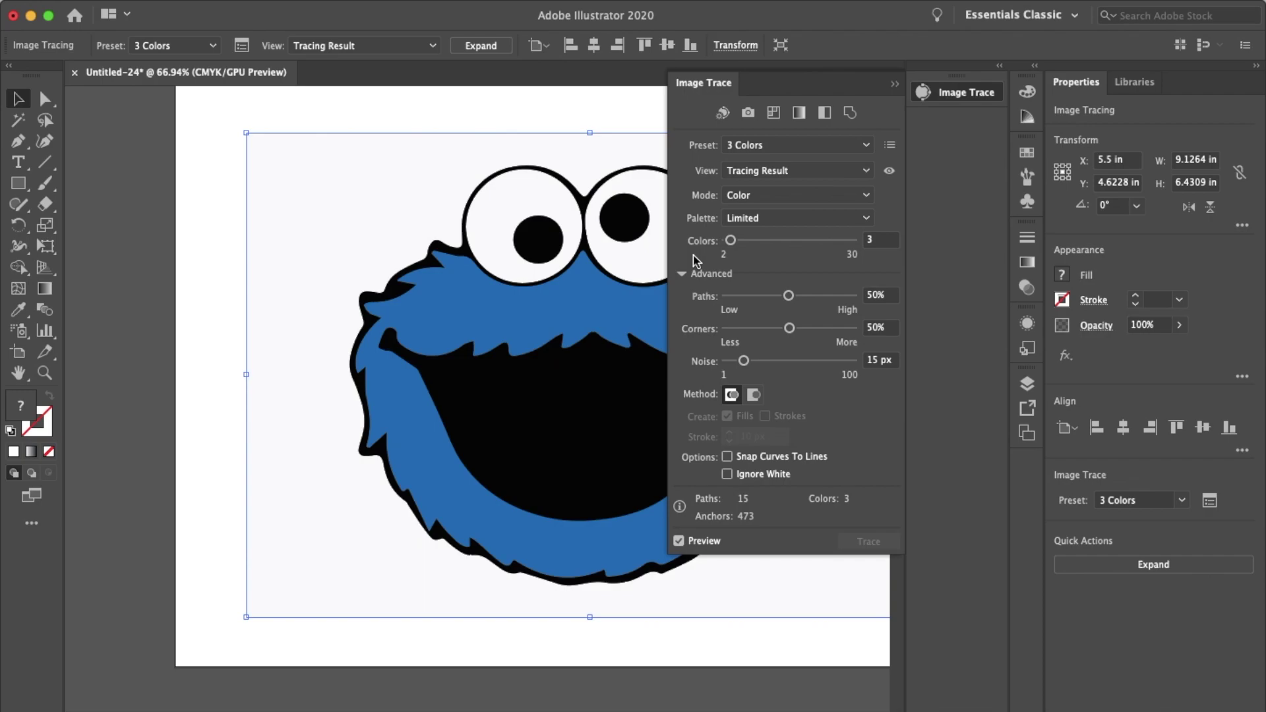
drag(788, 296, 819, 297)
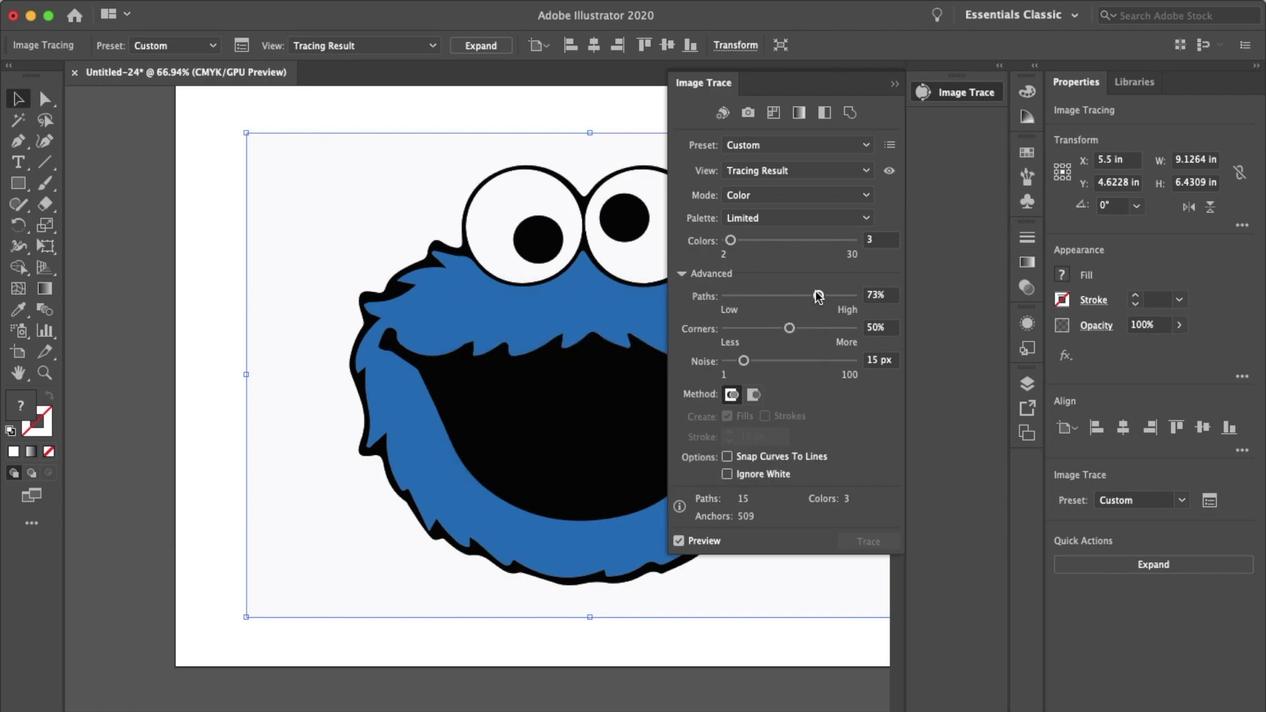
drag(789, 328, 753, 329)
drag(743, 360, 719, 362)
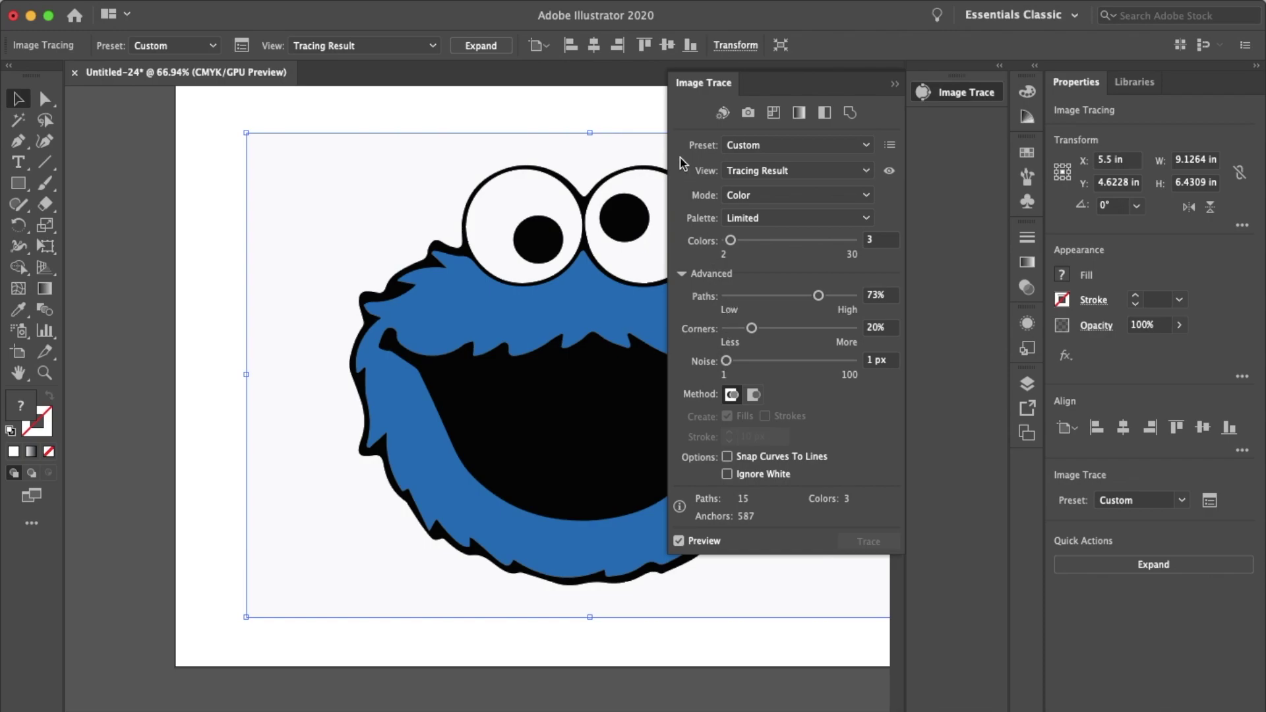
click(501, 46)
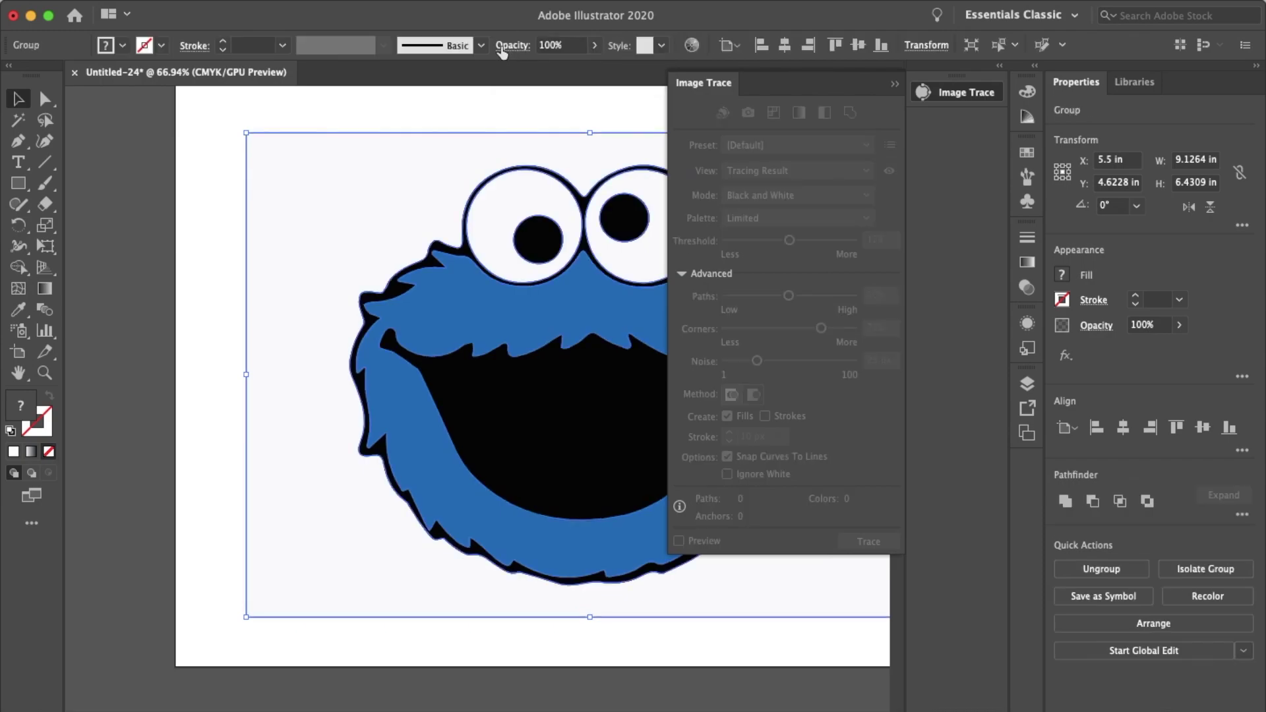
Step: Close the Image Trace settings, ungroup the traced shapes and deselect everything
click(894, 84)
mouse_move(221, 6)
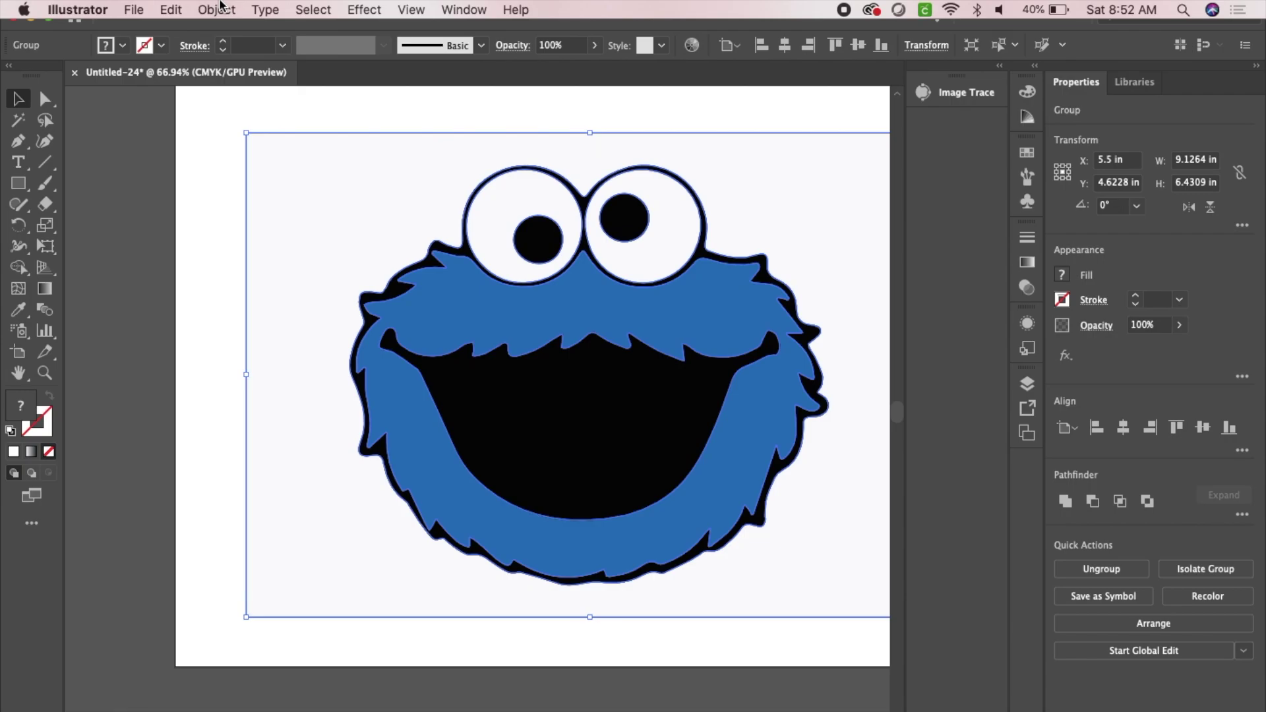
click(218, 8)
click(234, 107)
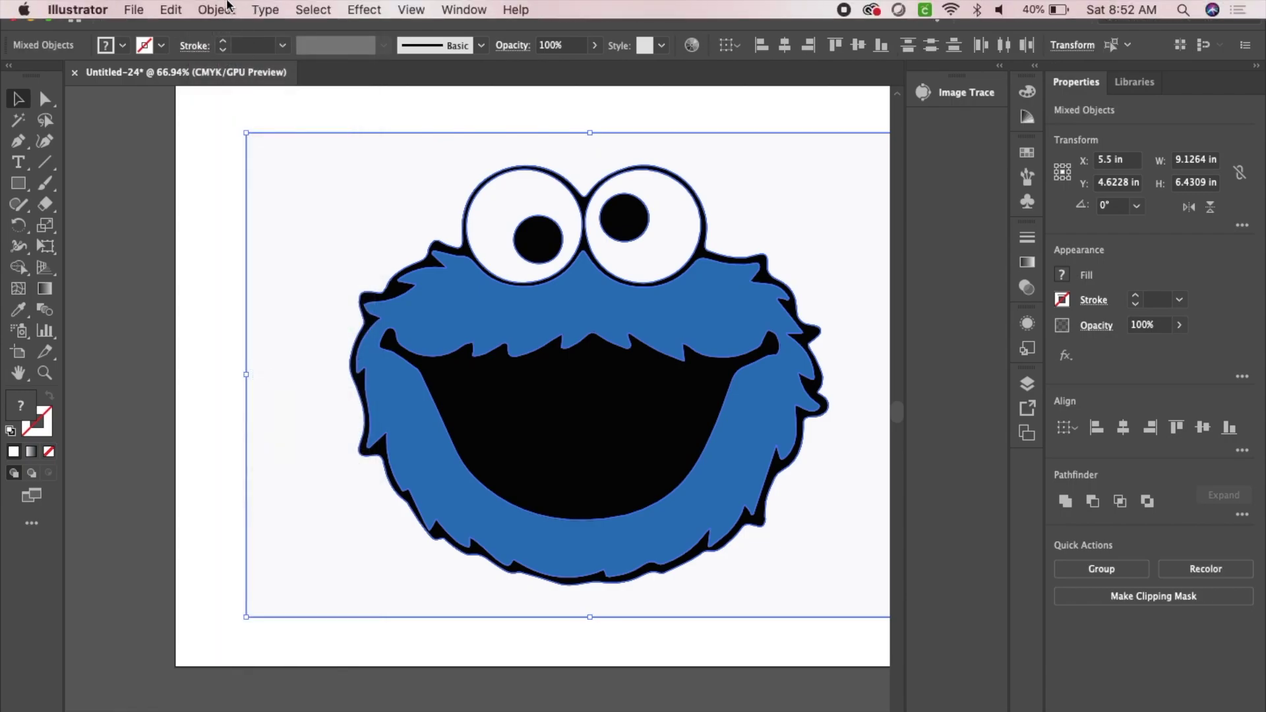
click(227, 6)
click(226, 7)
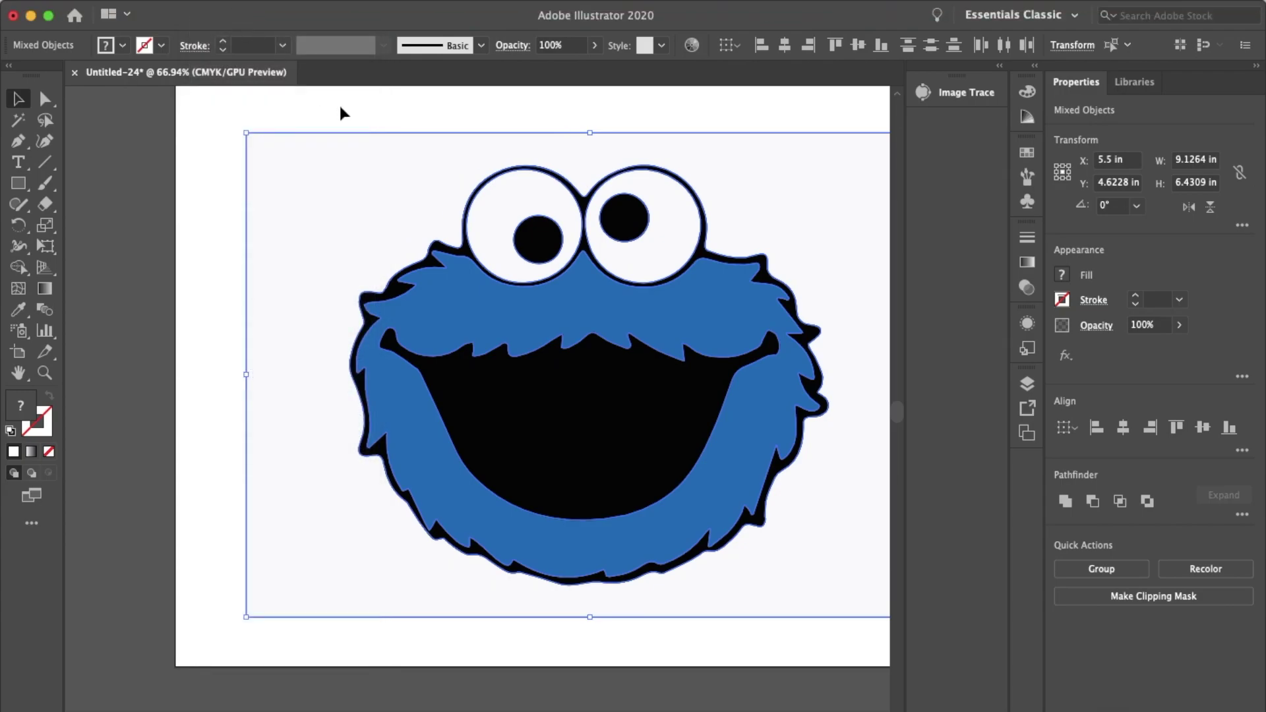
click(353, 113)
scroll(418, 135, right, 3)
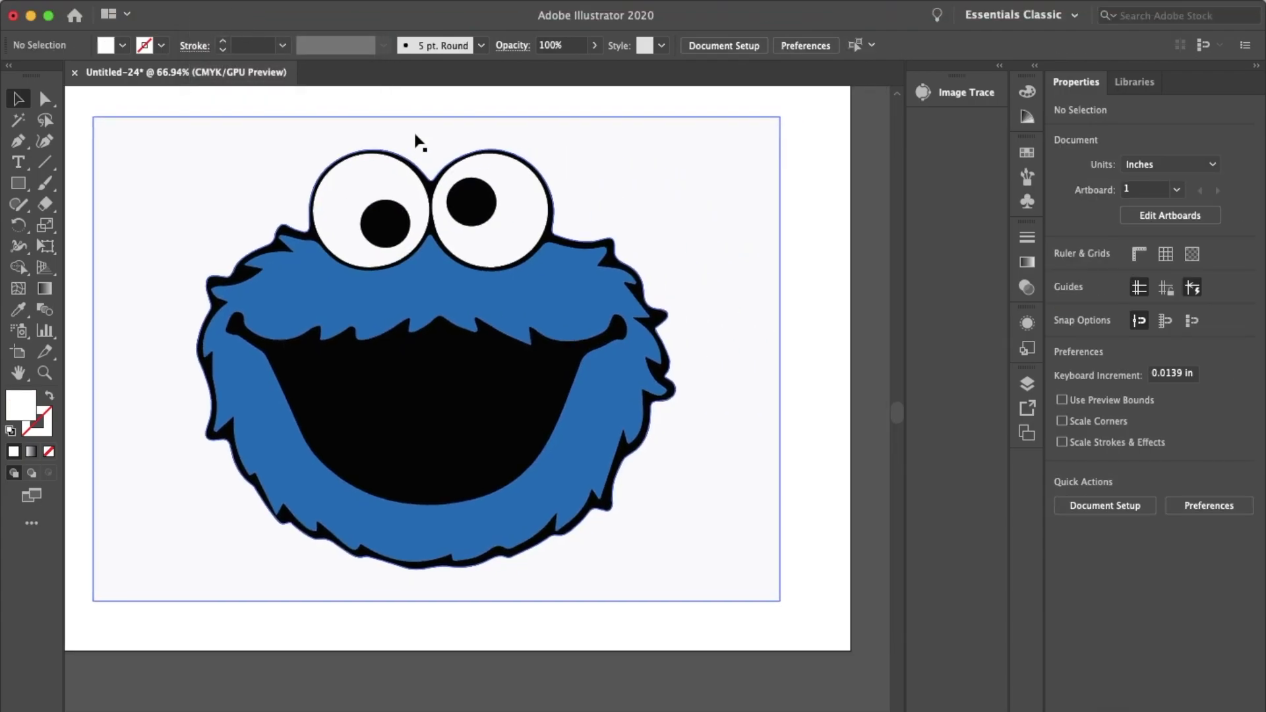
Step: Switch to Essentials, expand Layer 1 and delete the pale background rectangle
click(1010, 19)
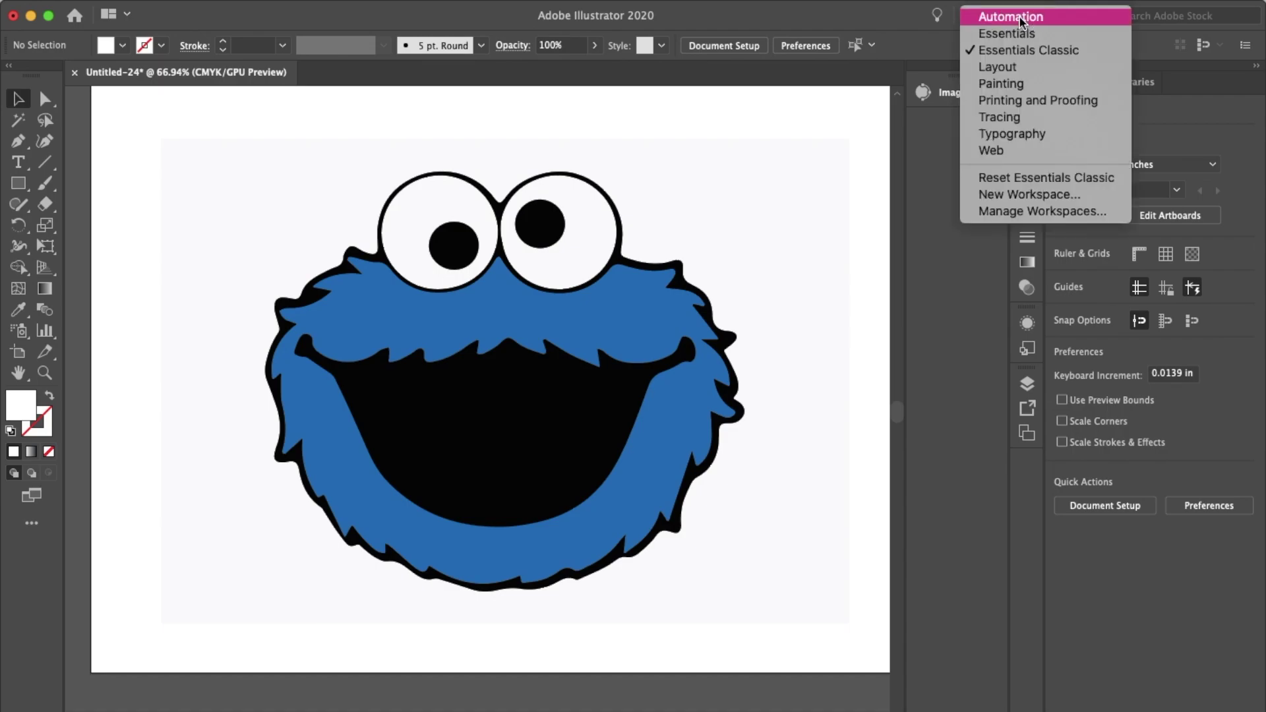
click(1022, 41)
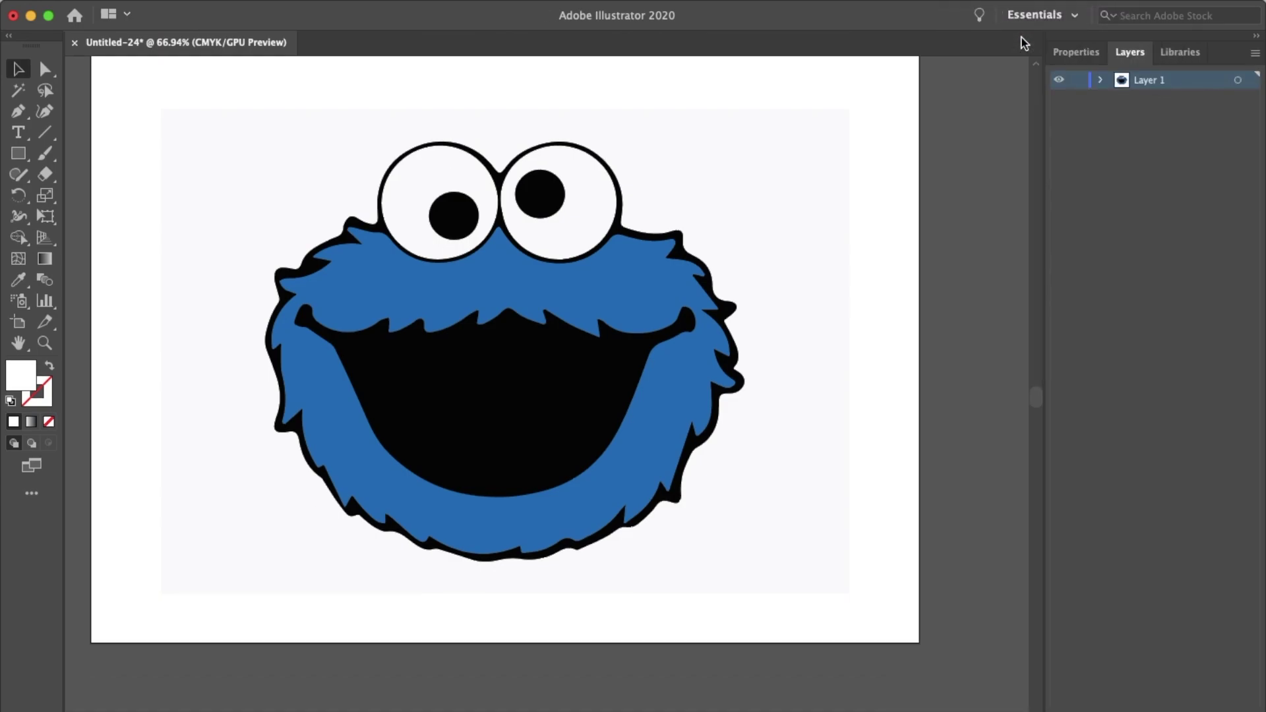
click(1103, 80)
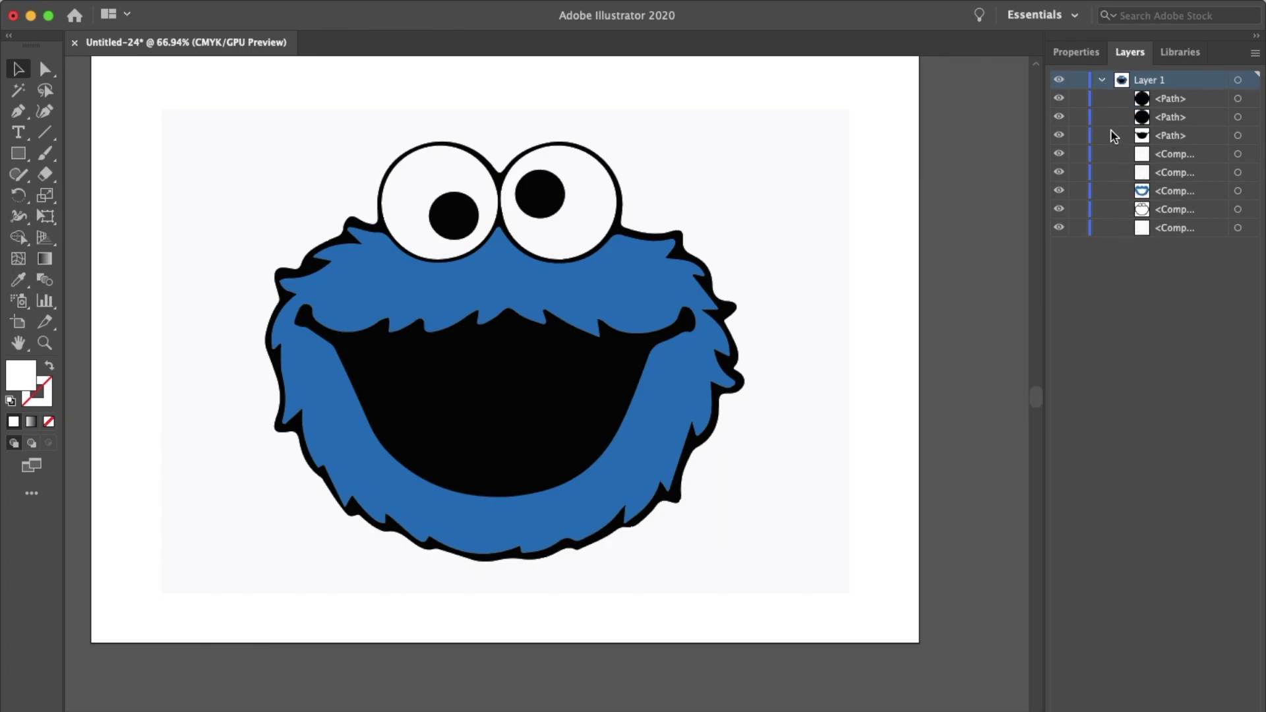
click(777, 166)
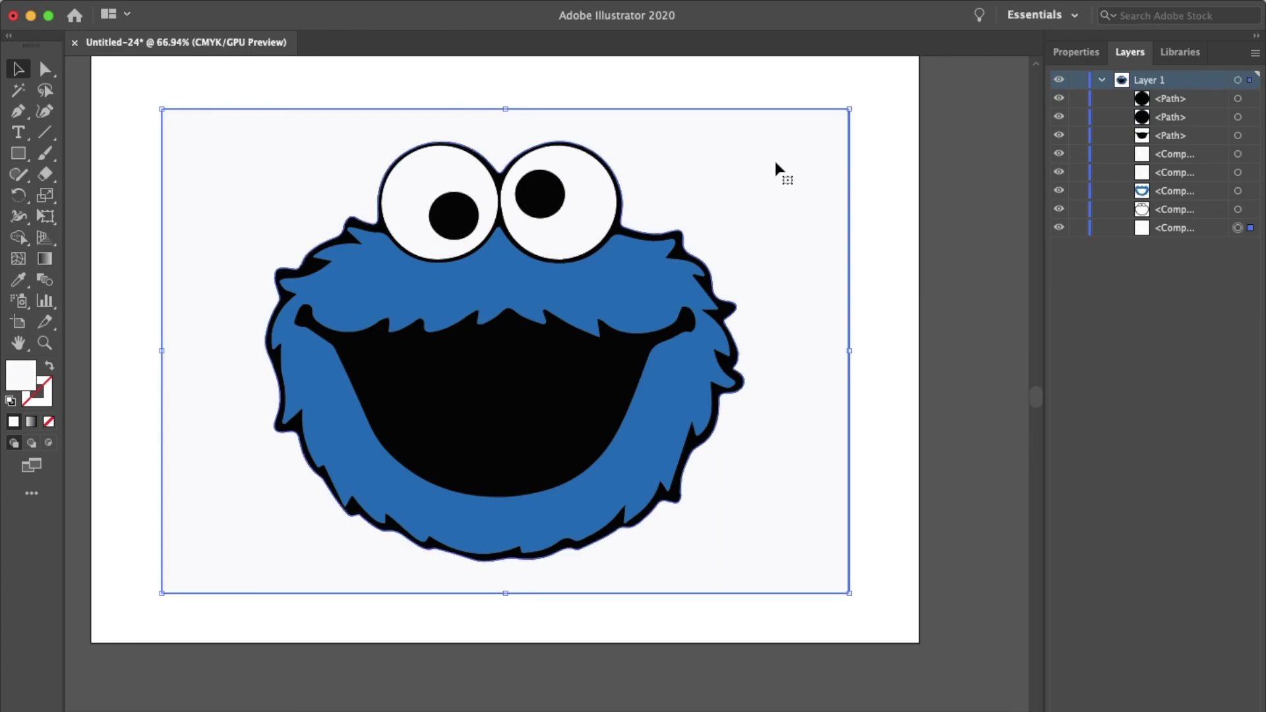
key(Delete)
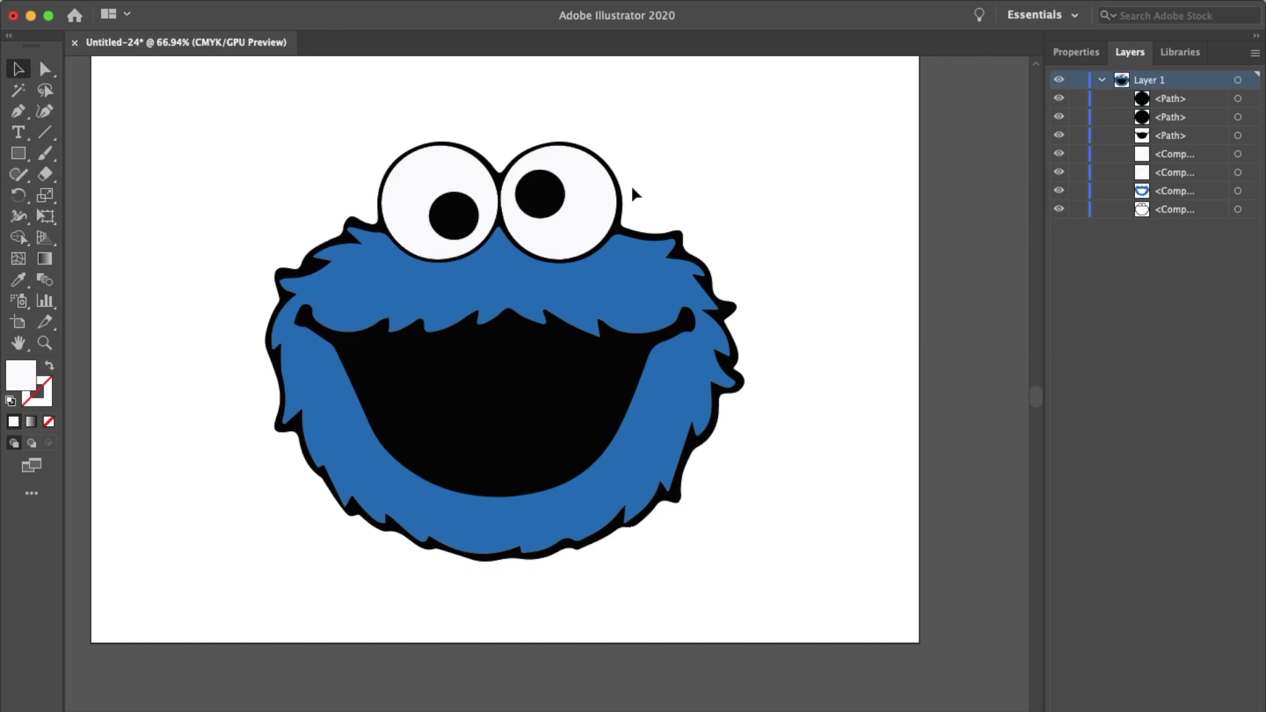
click(589, 221)
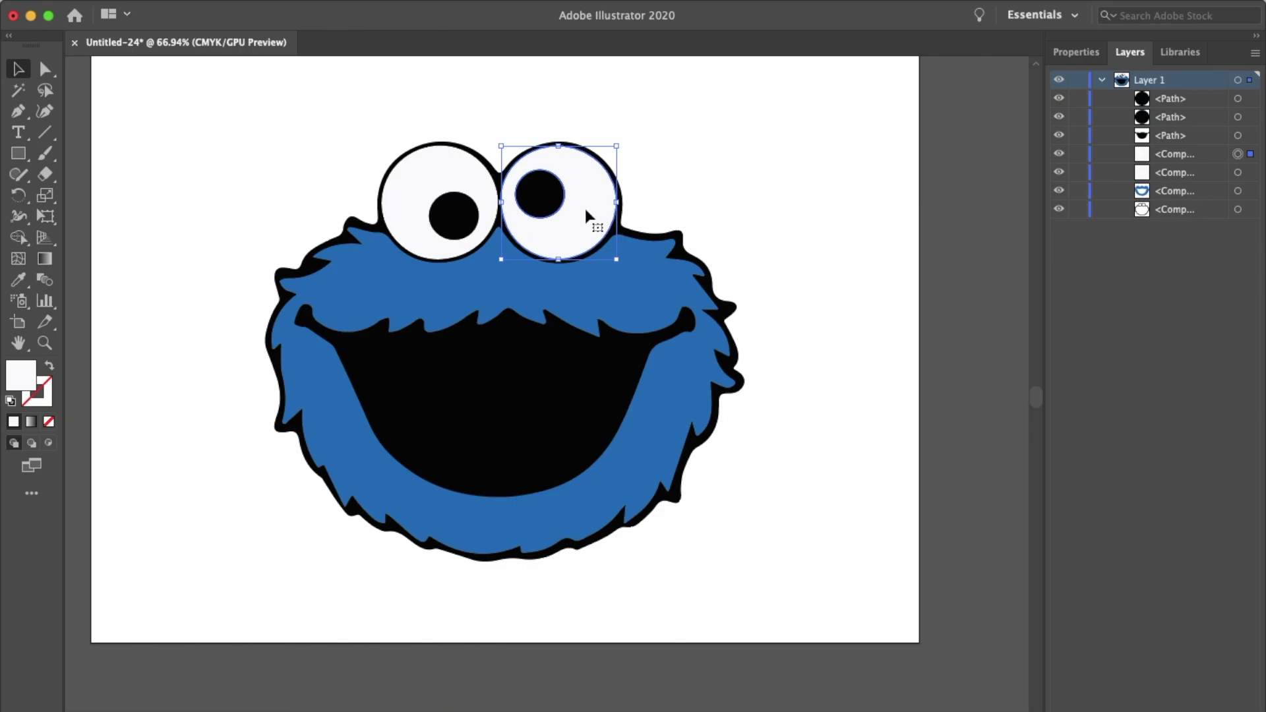
Step: Select both white eye shapes in Layers and make them one compound path
shift+click(454, 167)
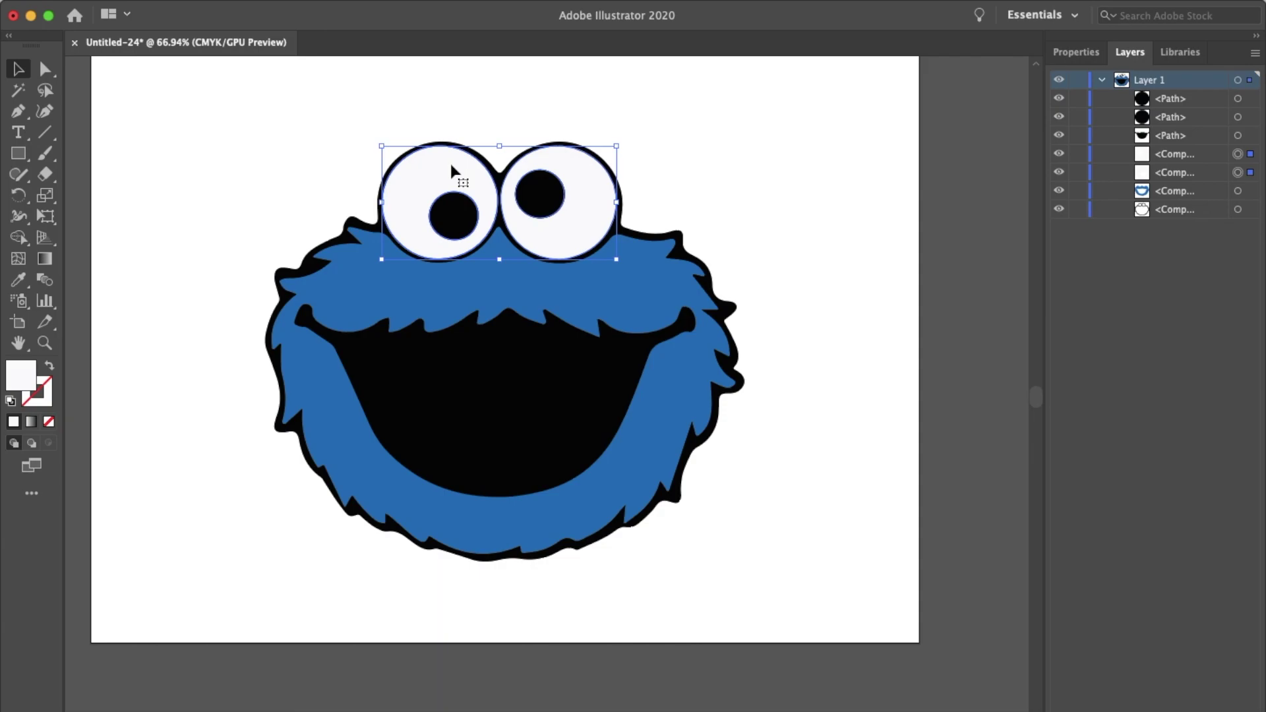
click(672, 148)
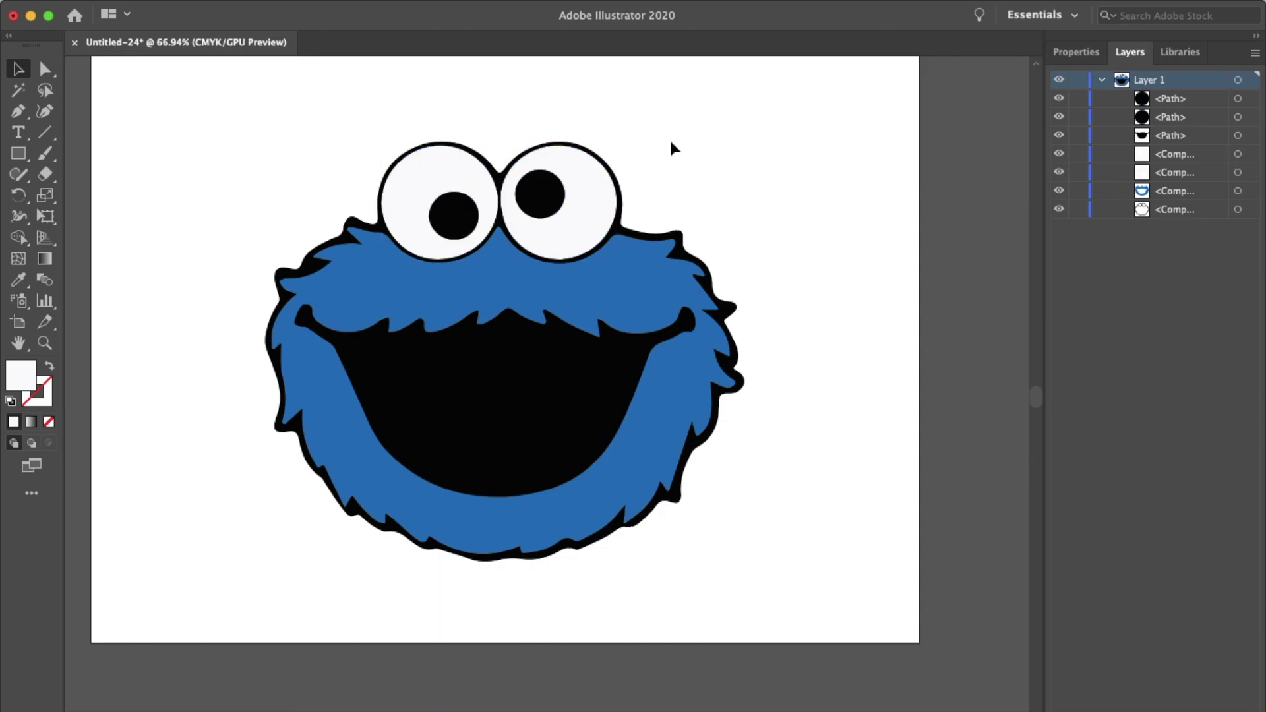
click(1251, 175)
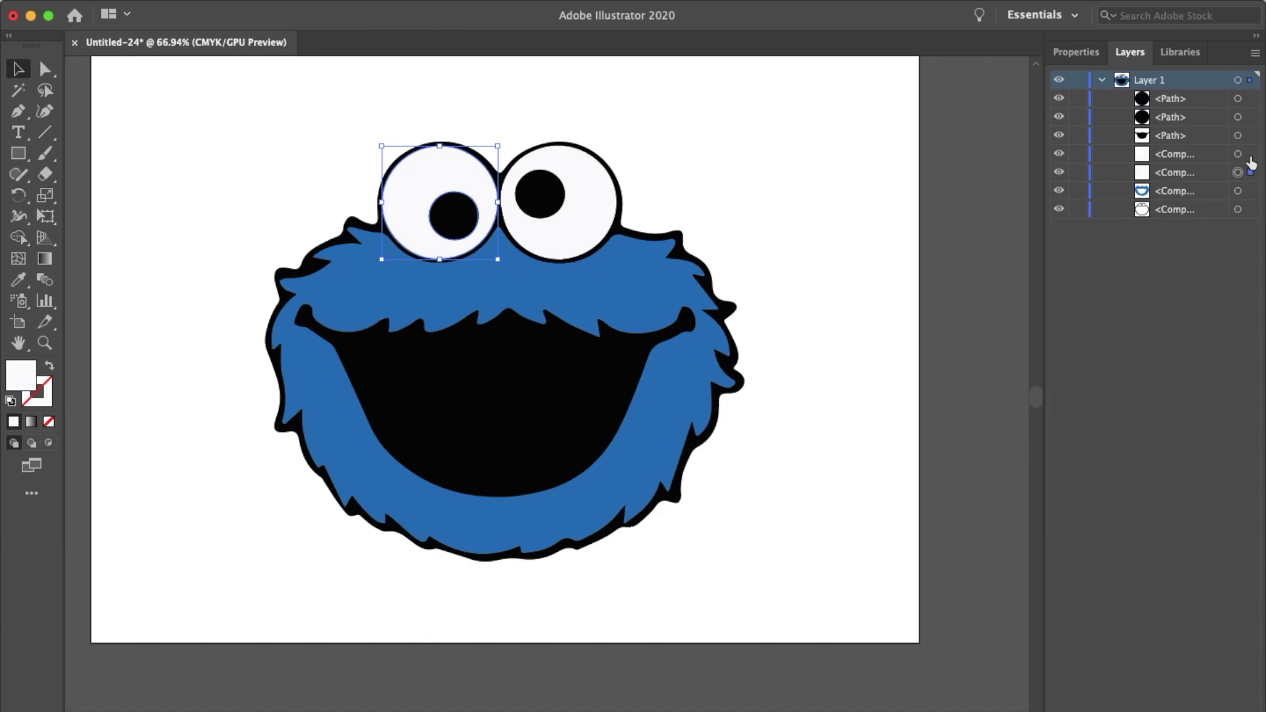
click(1250, 156)
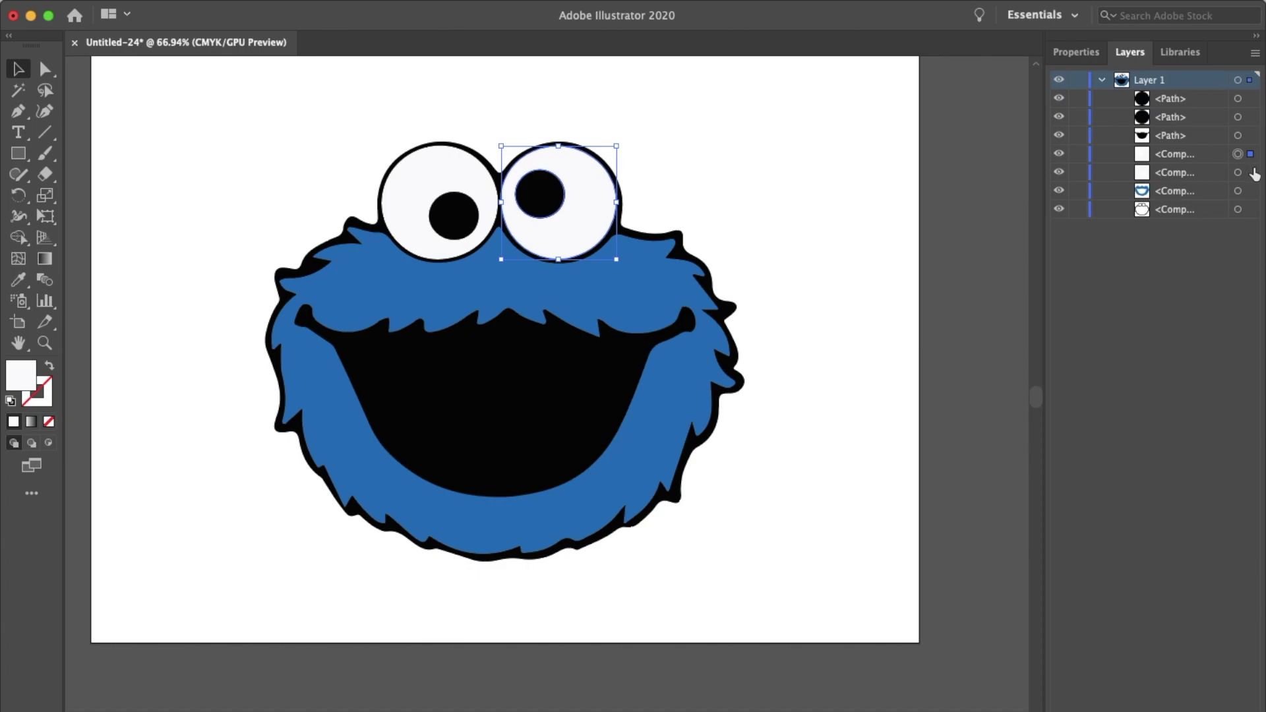
shift+click(1250, 173)
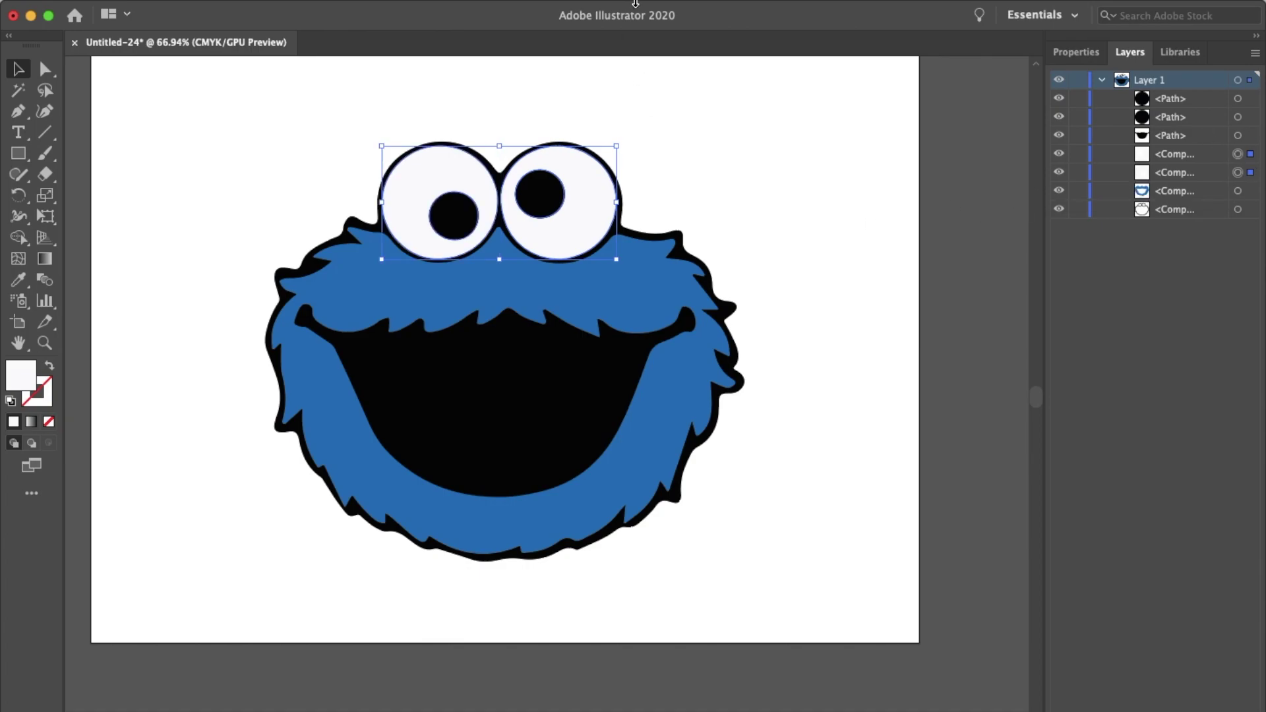
click(219, 8)
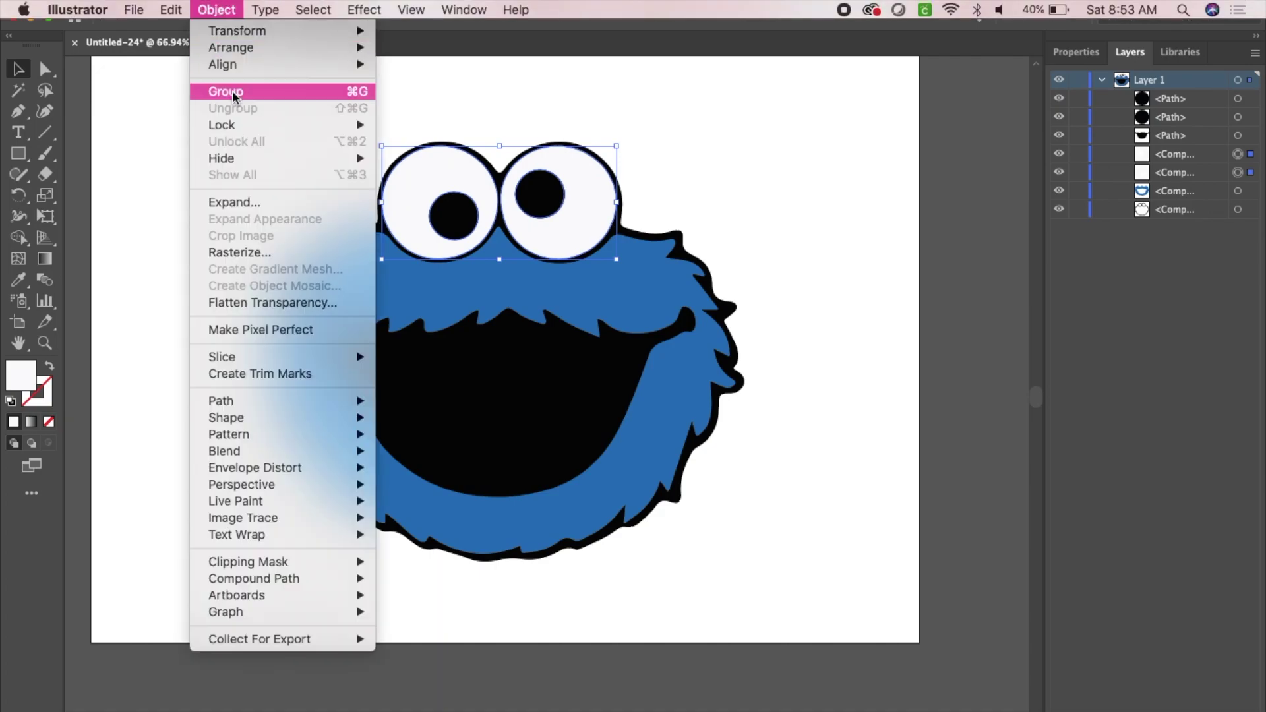
mouse_move(298, 562)
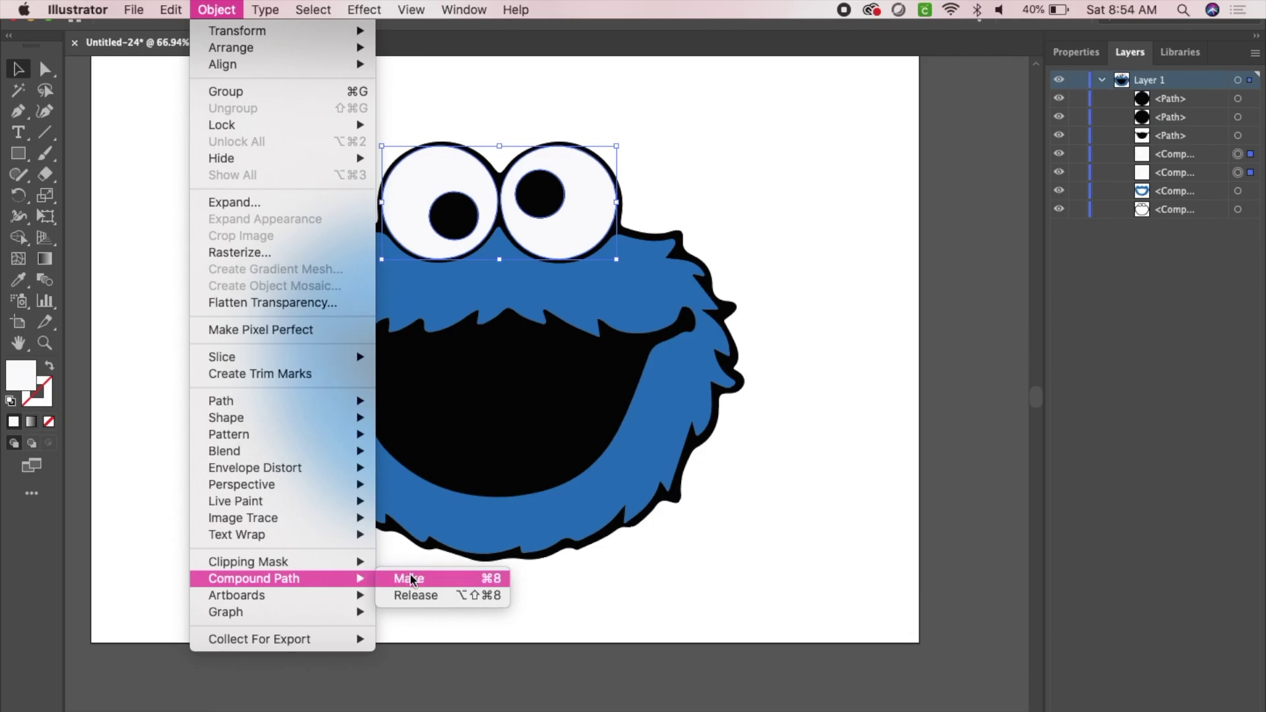
click(411, 579)
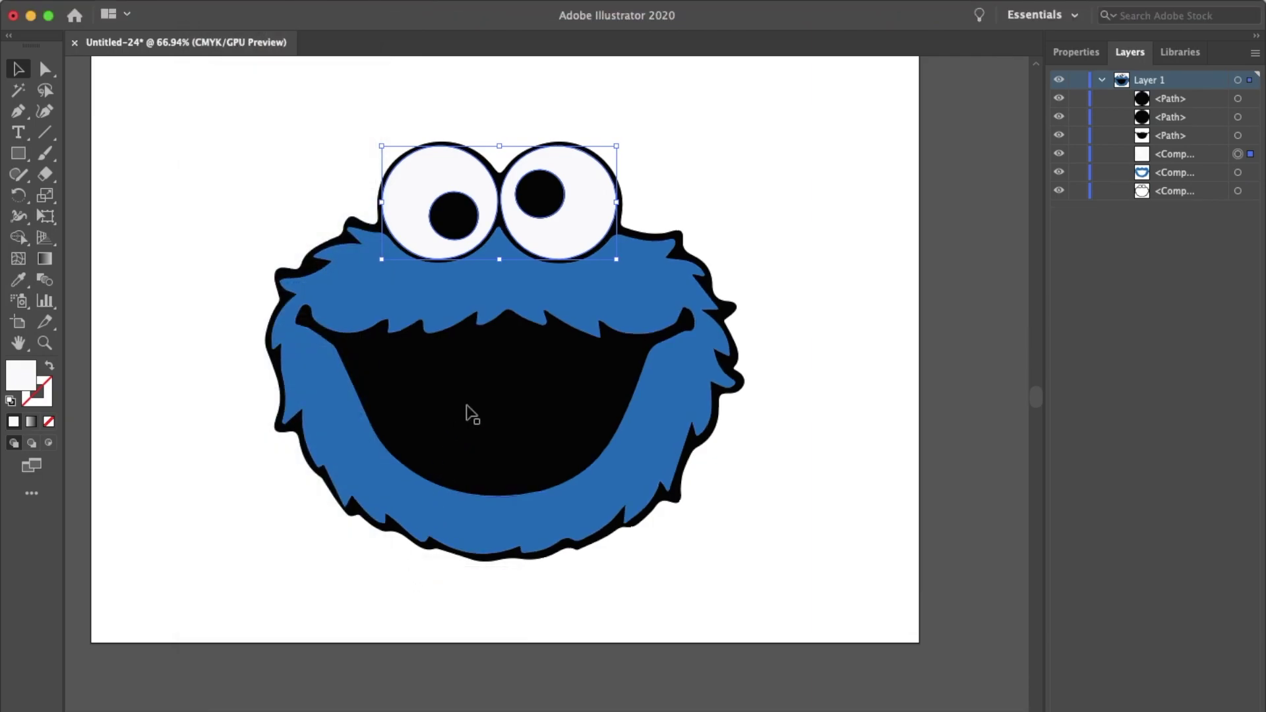
Step: Try moving the combined eye shape onto the face, then undo the move
drag(559, 231, 622, 300)
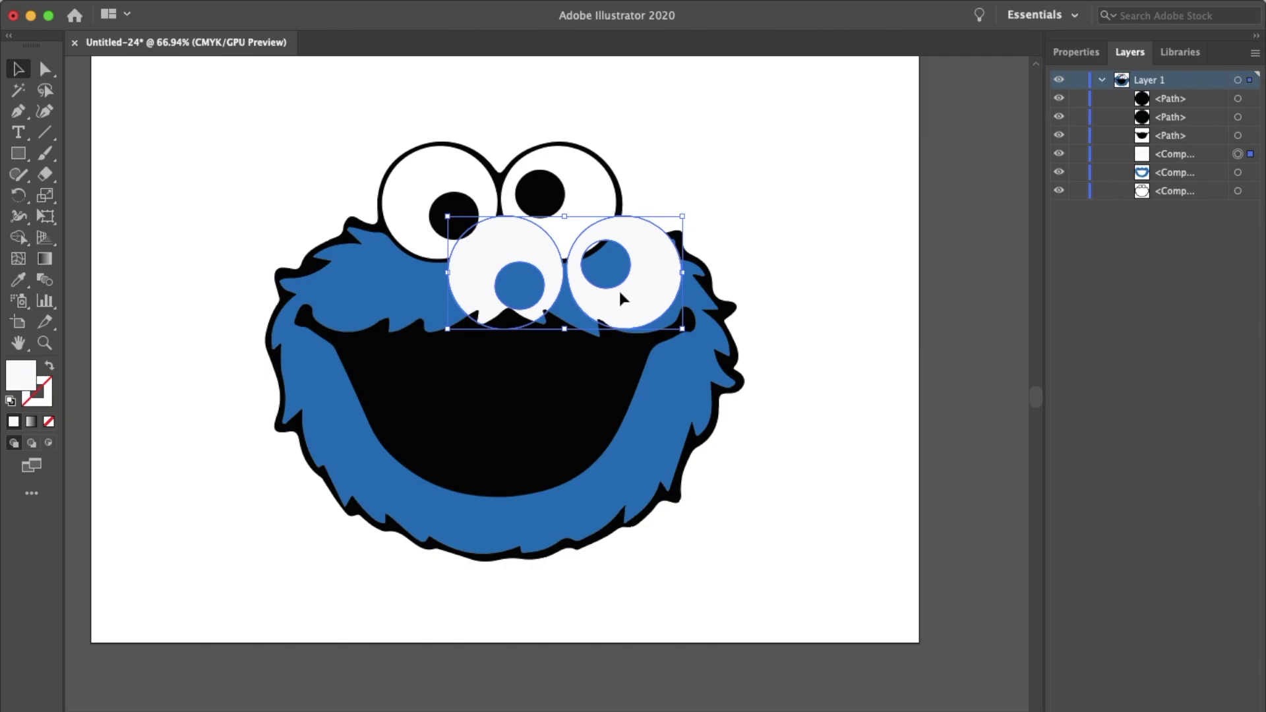
drag(622, 300, 624, 300)
key(super+z)
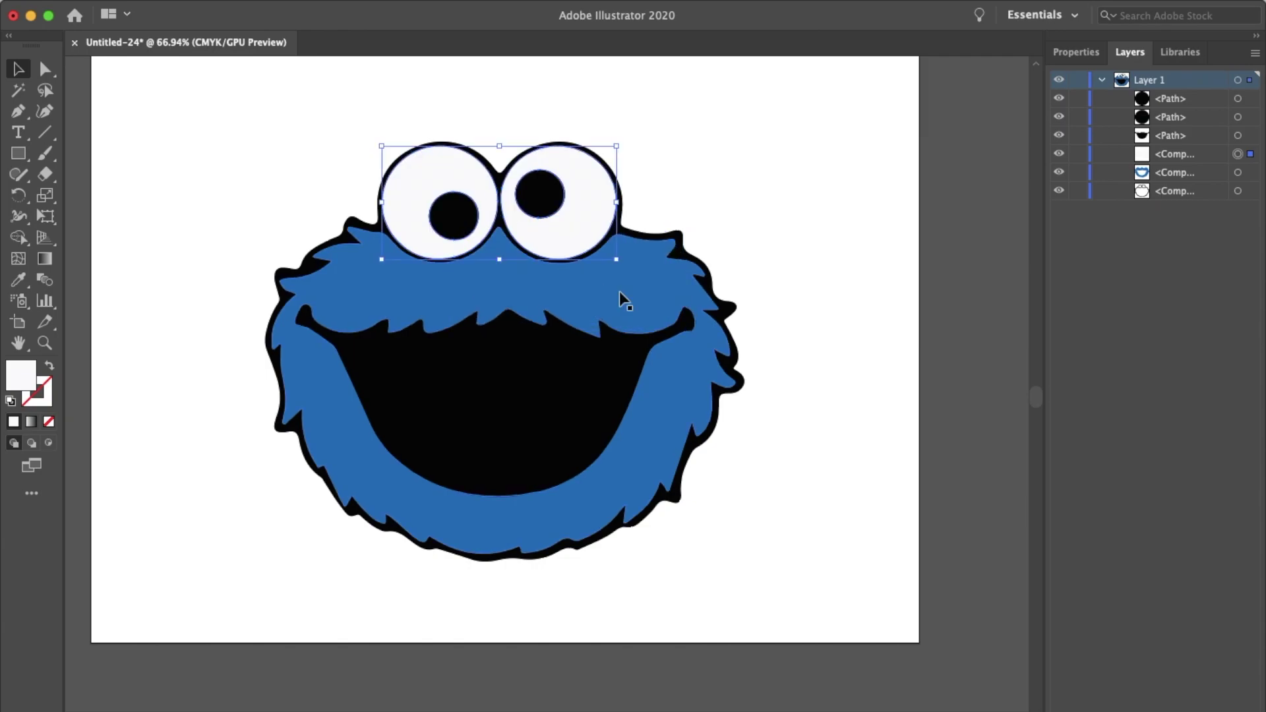
click(623, 300)
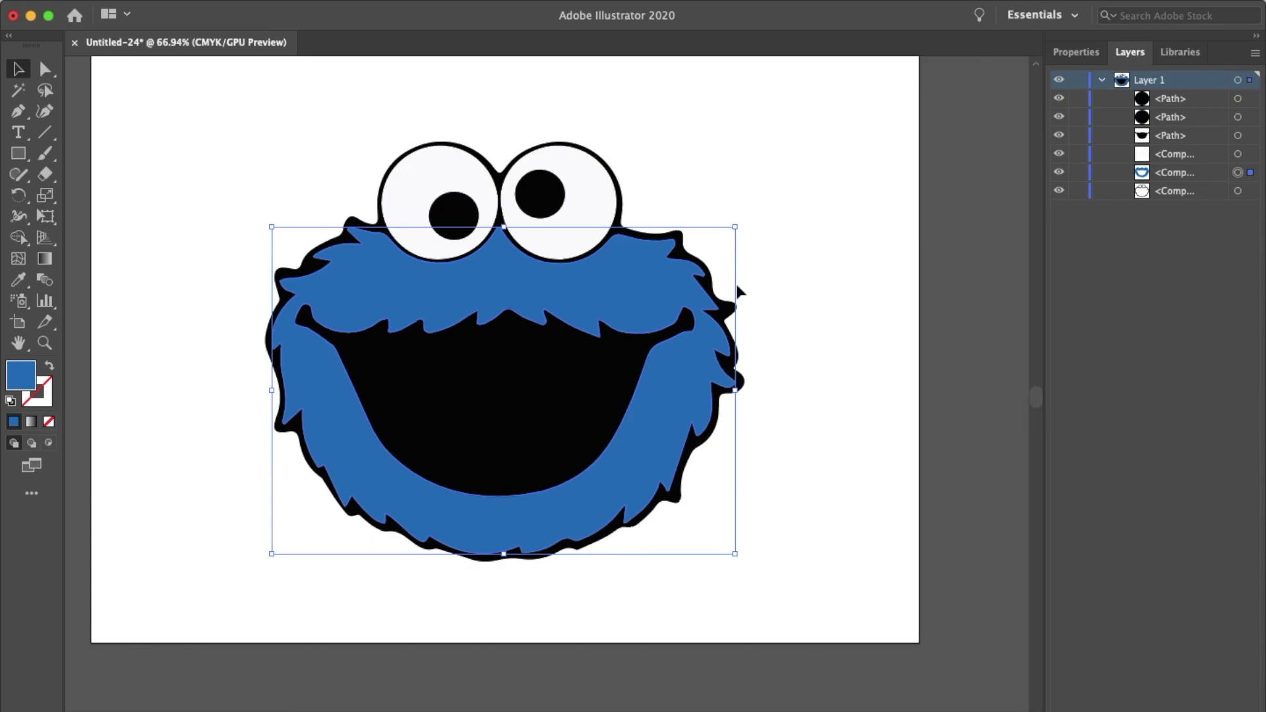
Step: Merge the black mouth, outline and pupils into a single compound path
click(596, 374)
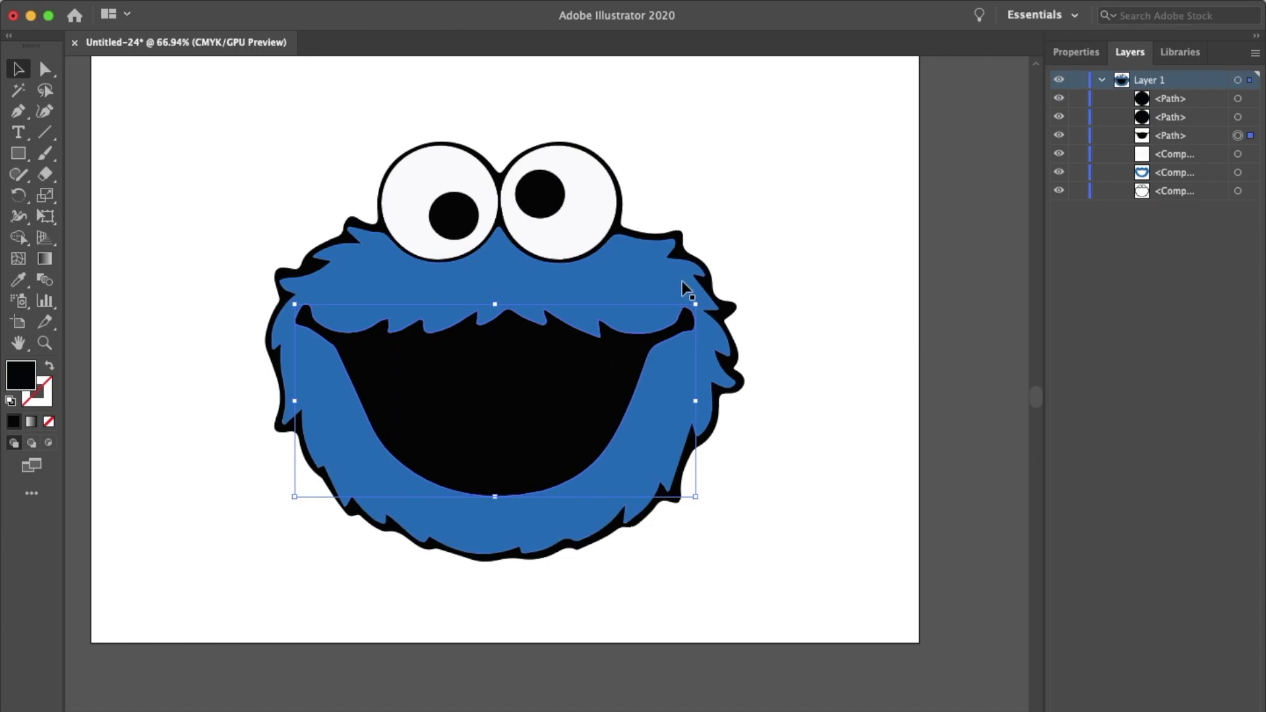
click(684, 254)
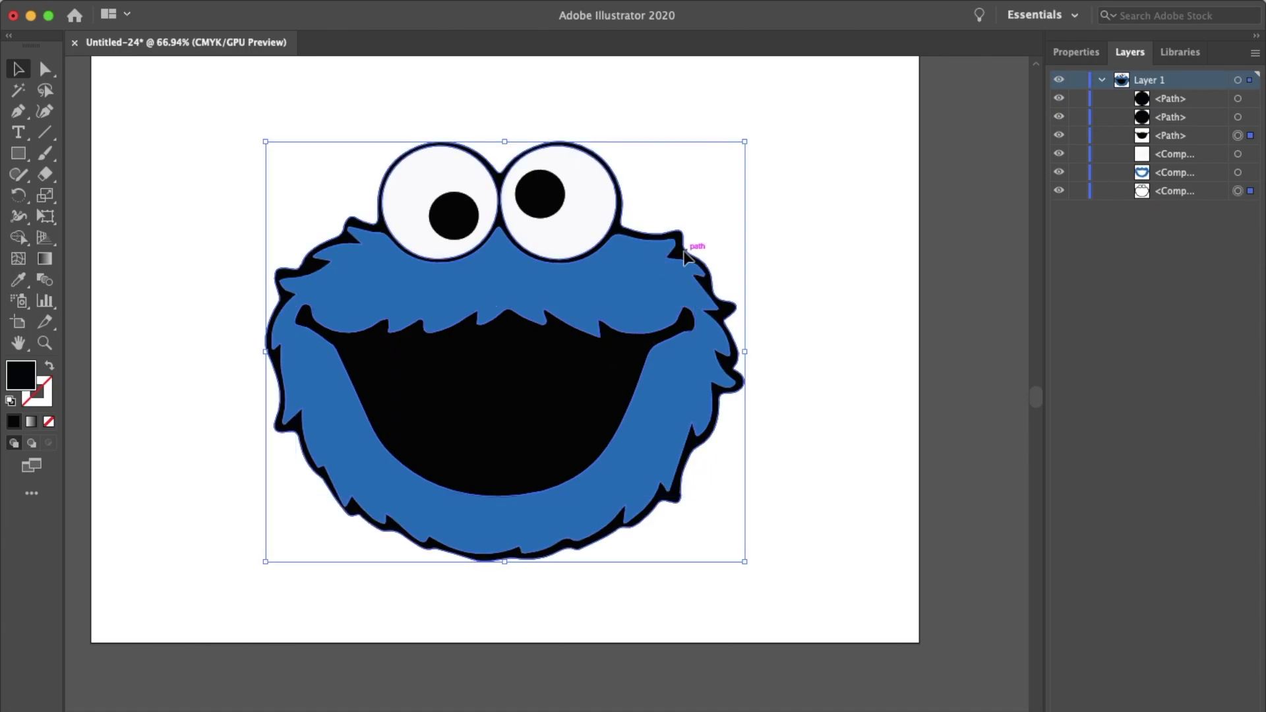
shift+click(553, 192)
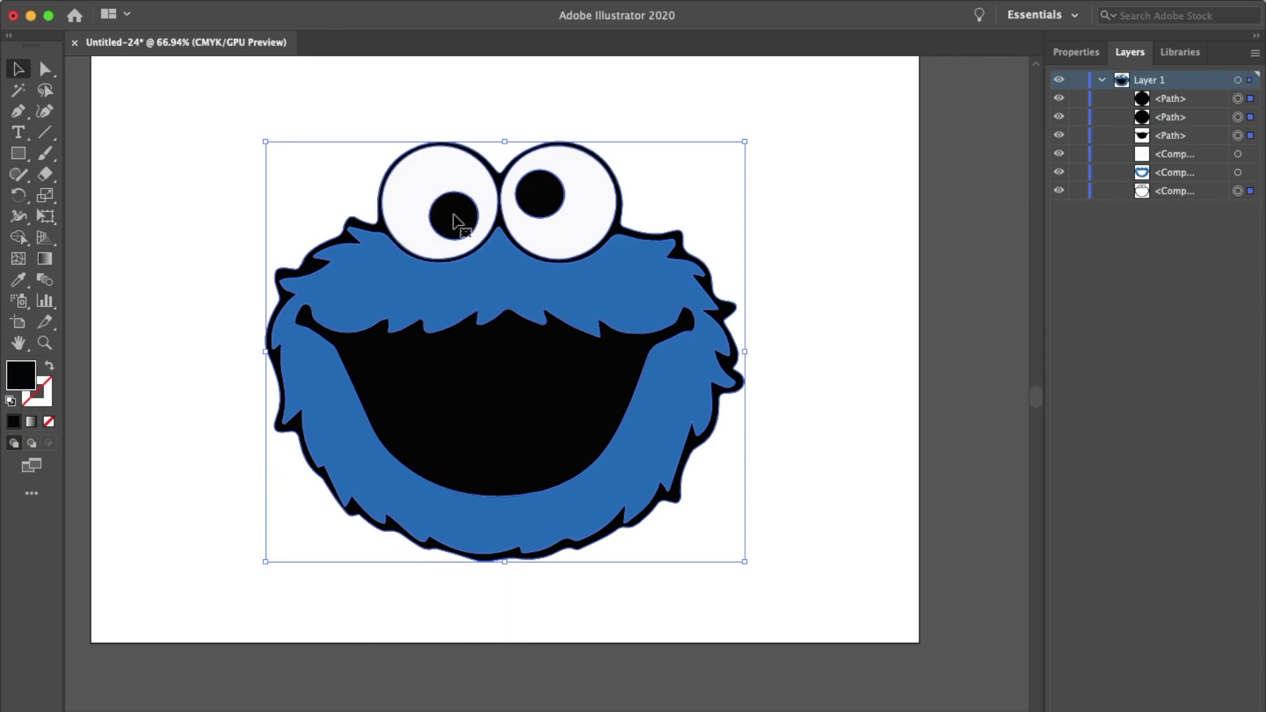
click(217, 9)
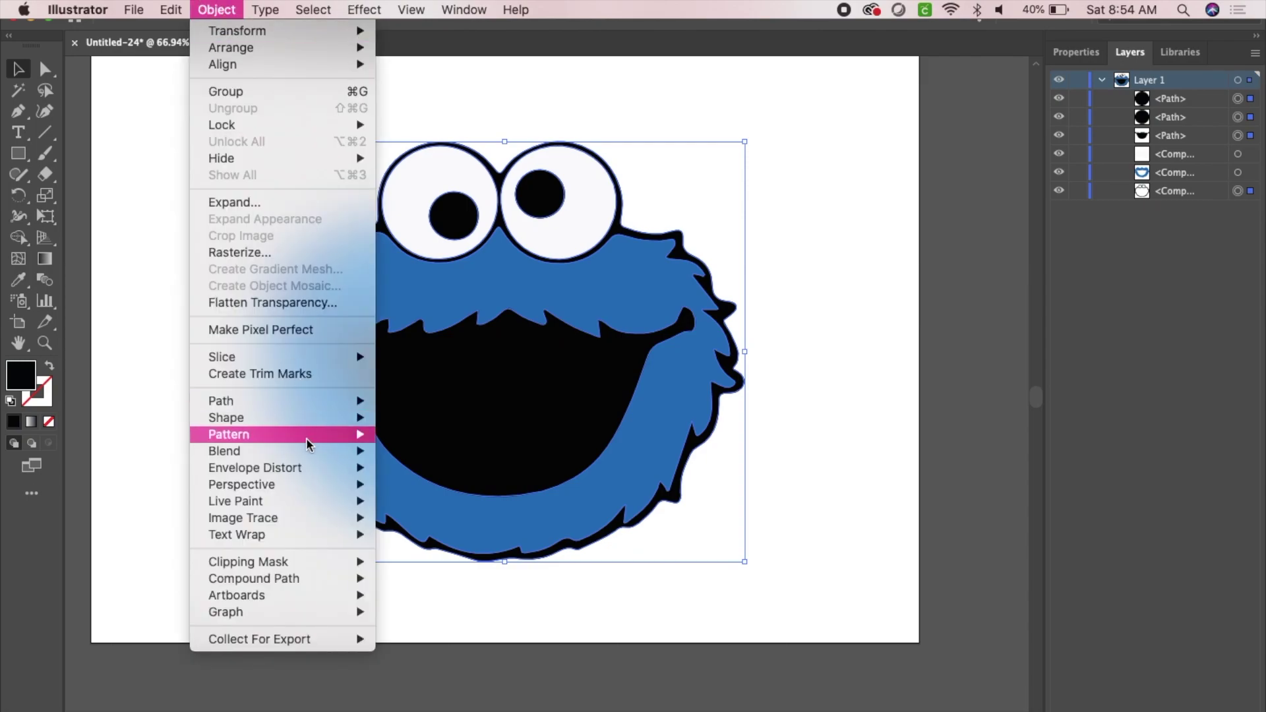
mouse_move(328, 581)
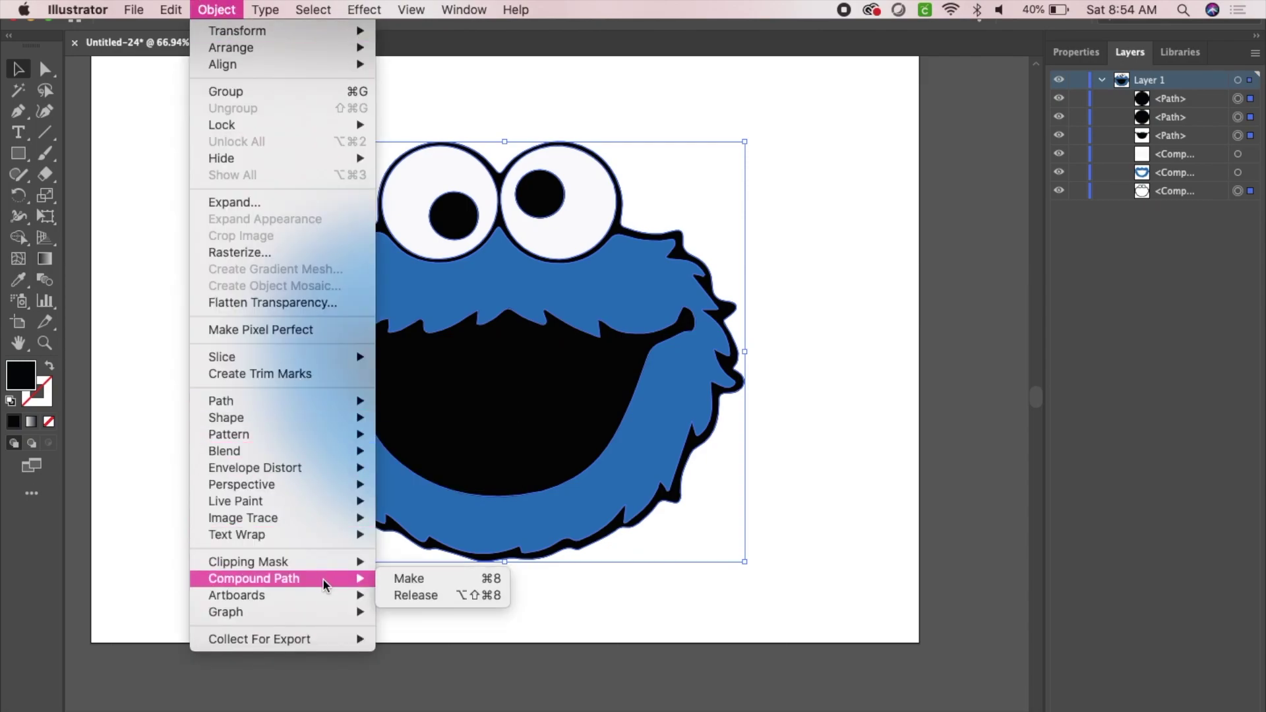
click(489, 586)
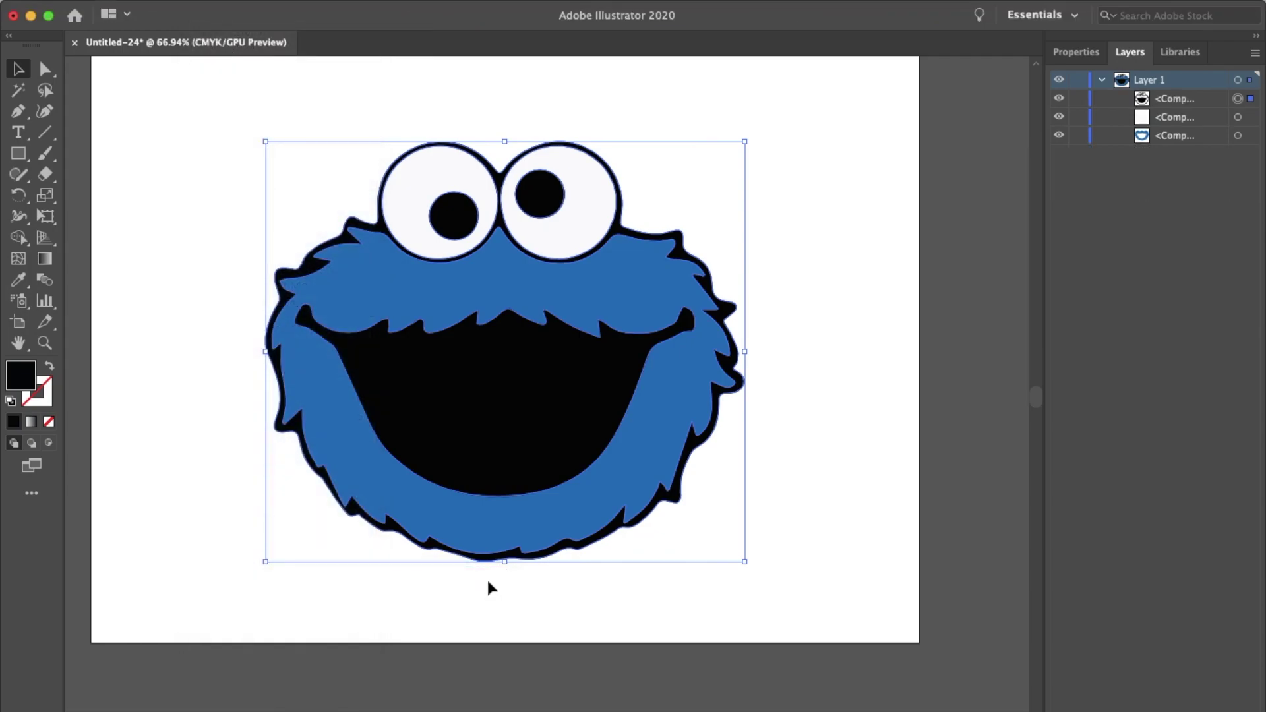
click(812, 422)
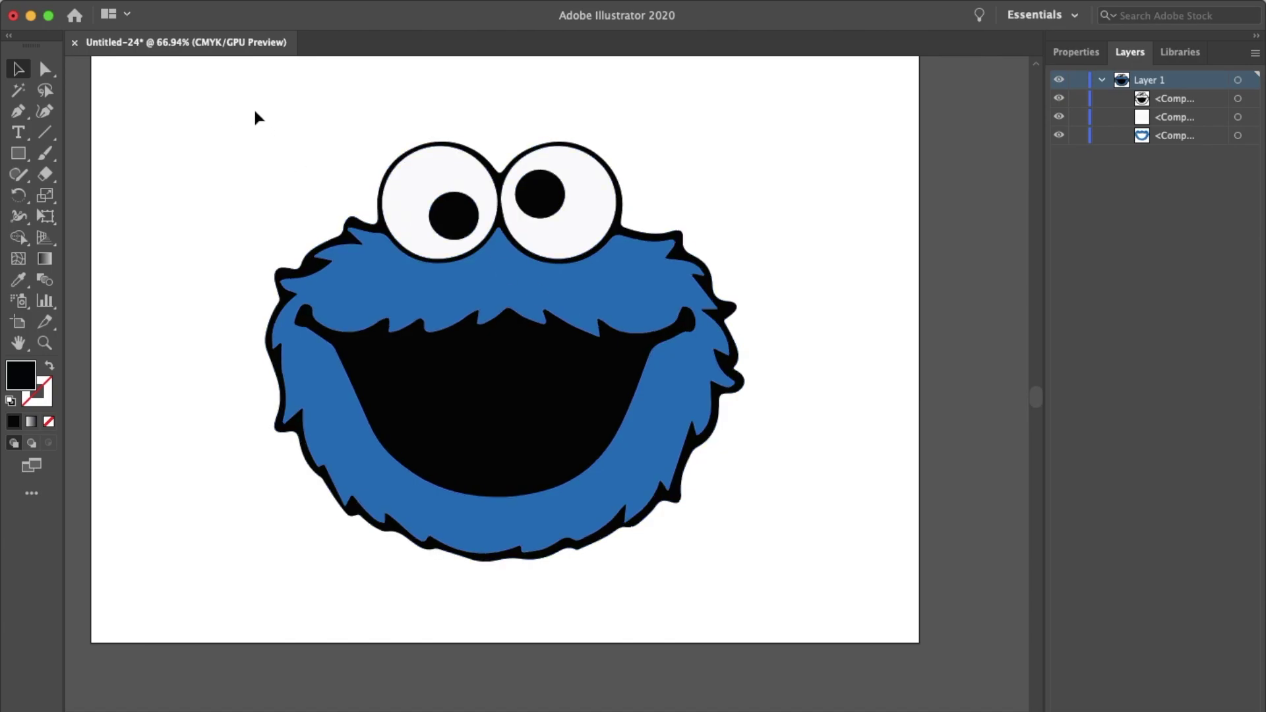
Step: Marquee-select all the Cookie Monster artwork and group its three compound paths with Object > Group
drag(256, 117, 782, 568)
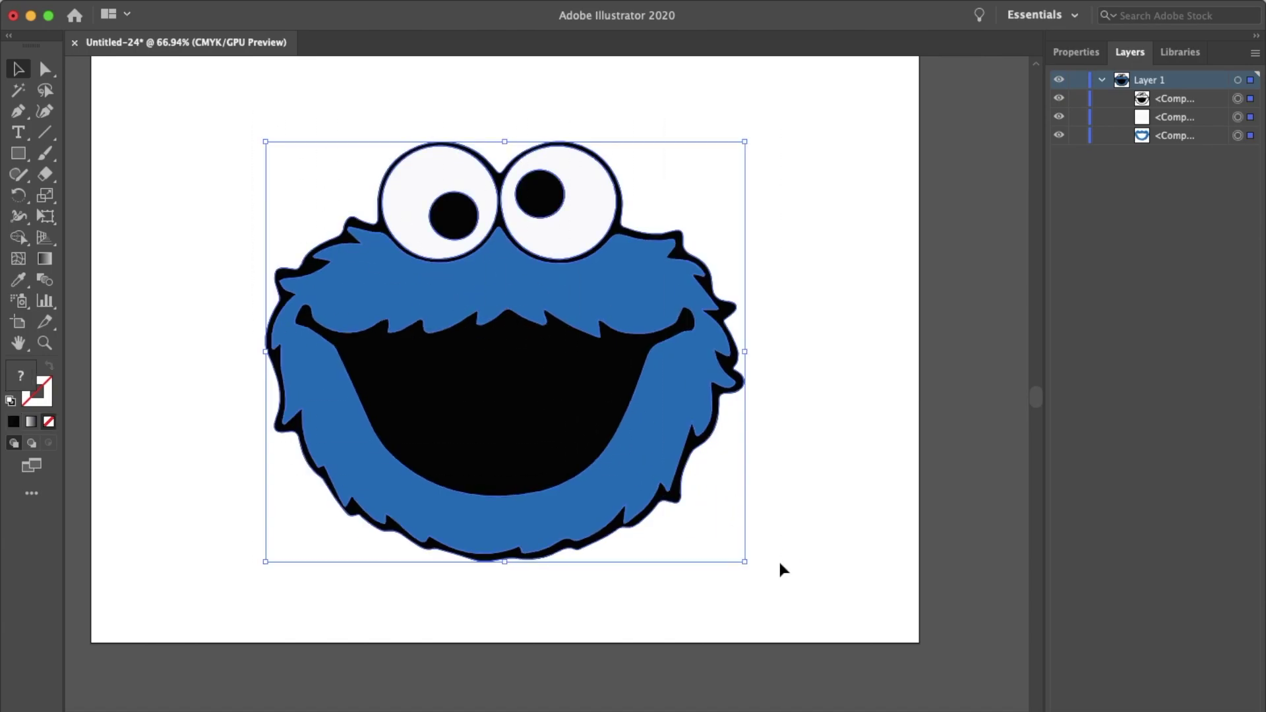
click(216, 9)
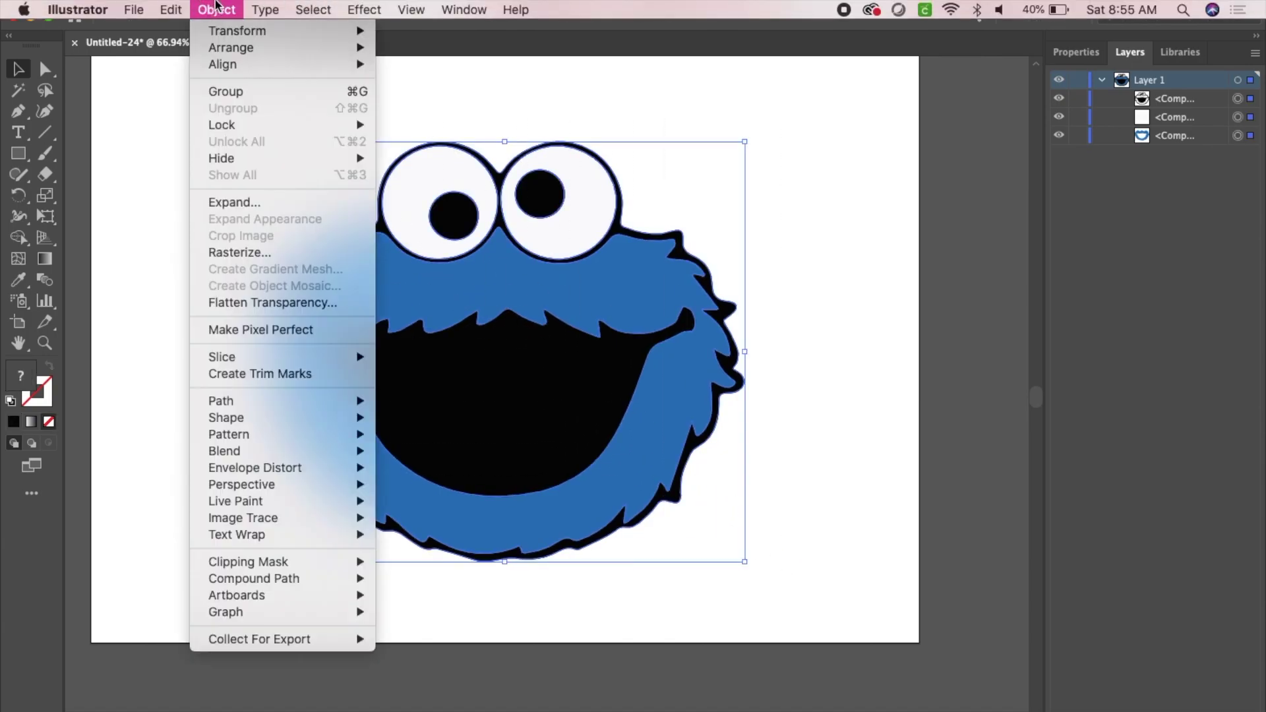
click(235, 93)
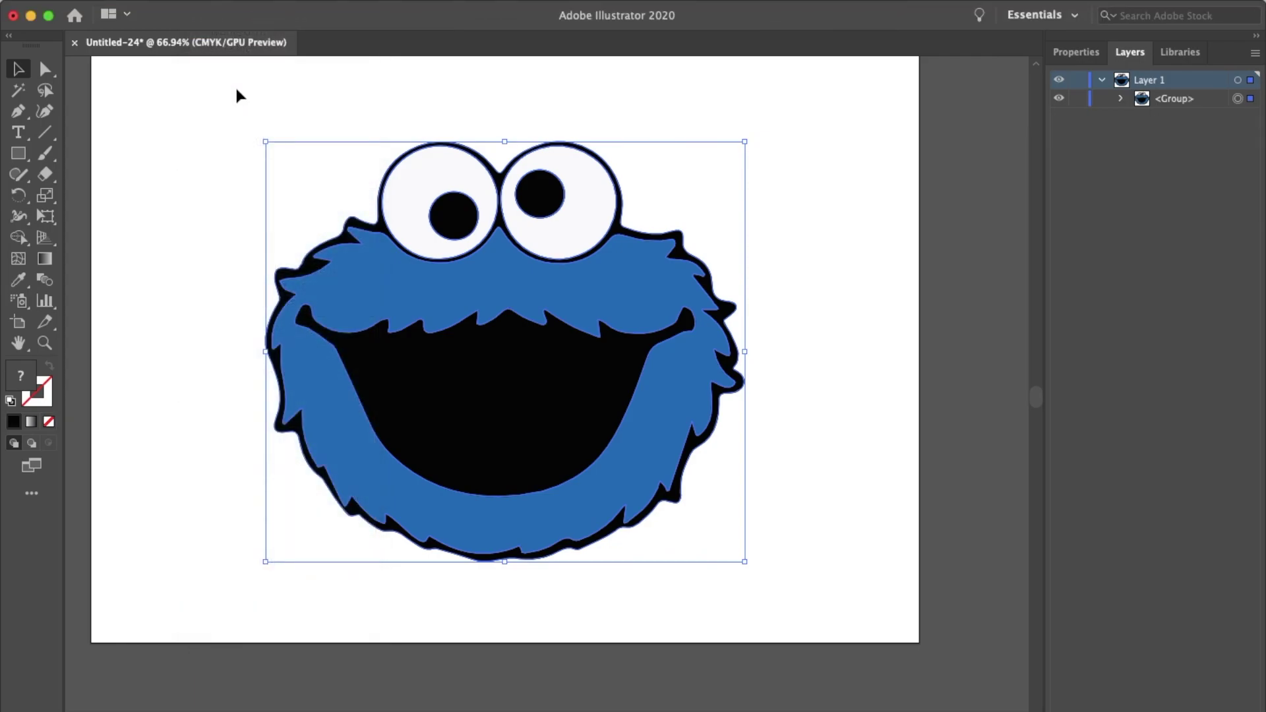
click(134, 10)
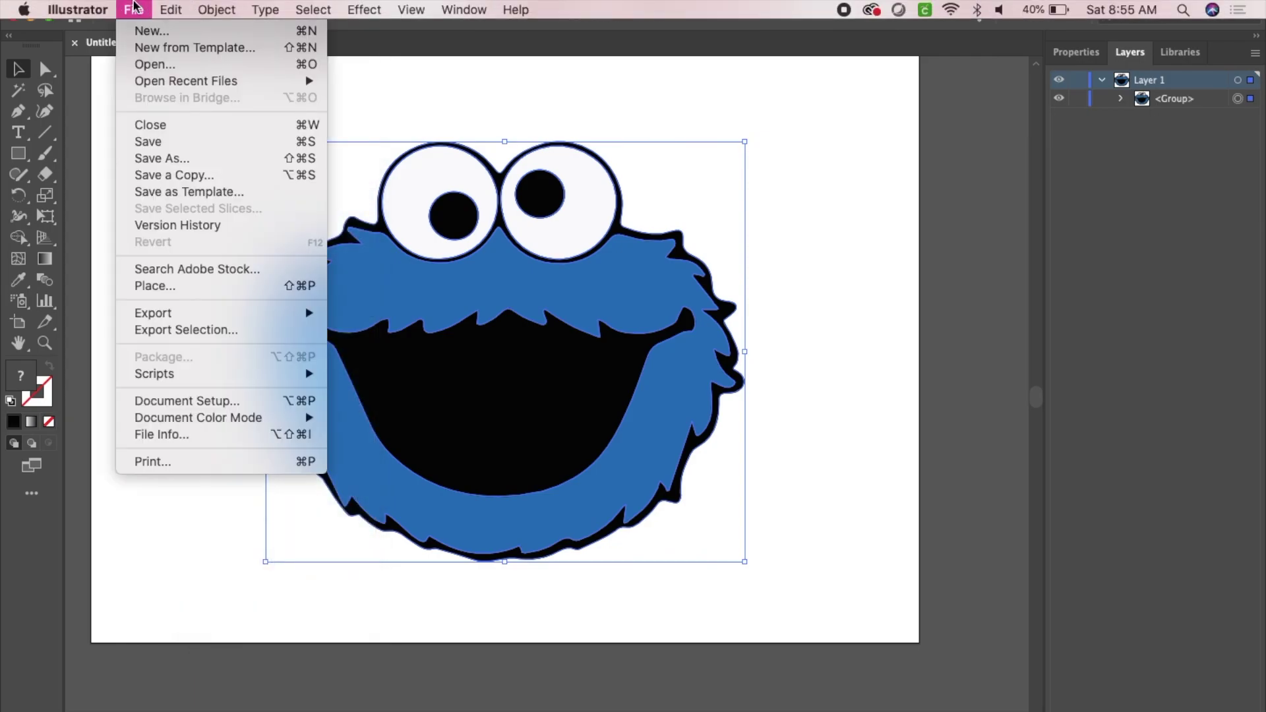
Step: Save the artwork as 'cookie Monster' in SVG (svg) format, accepting the default SVG Options
click(174, 147)
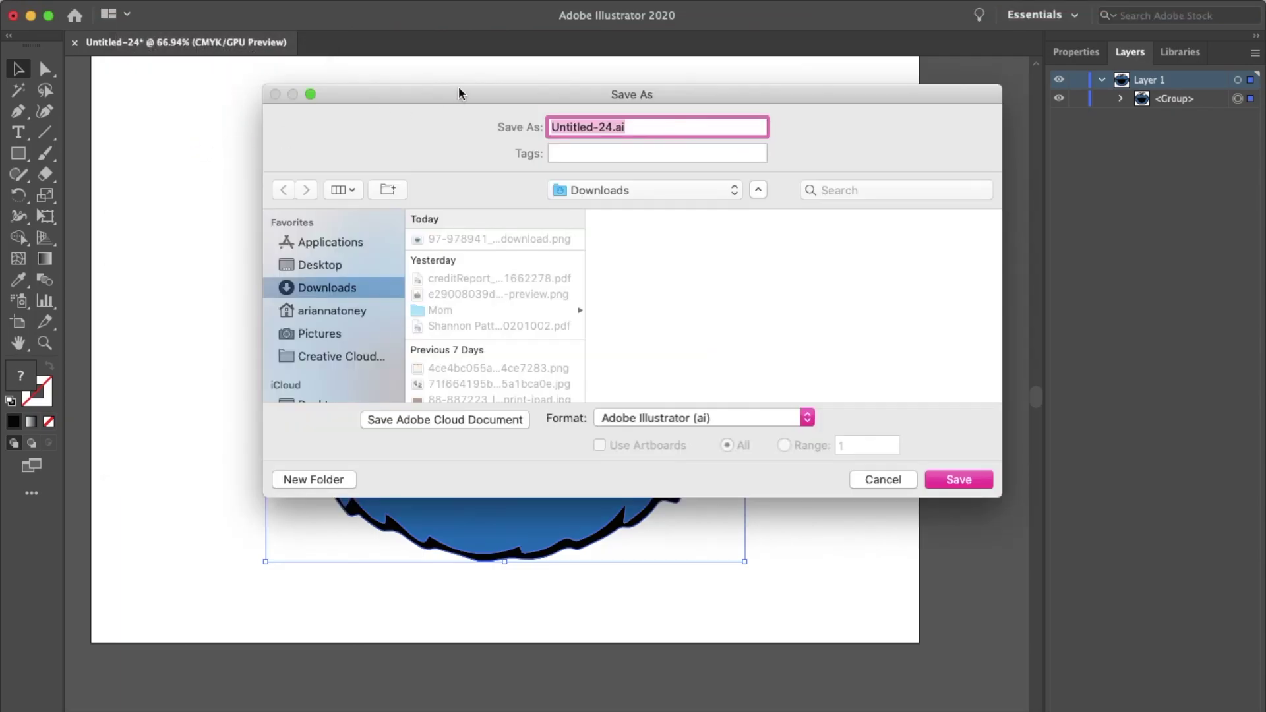
key(BackSpace)
text(coo)
text(kie )
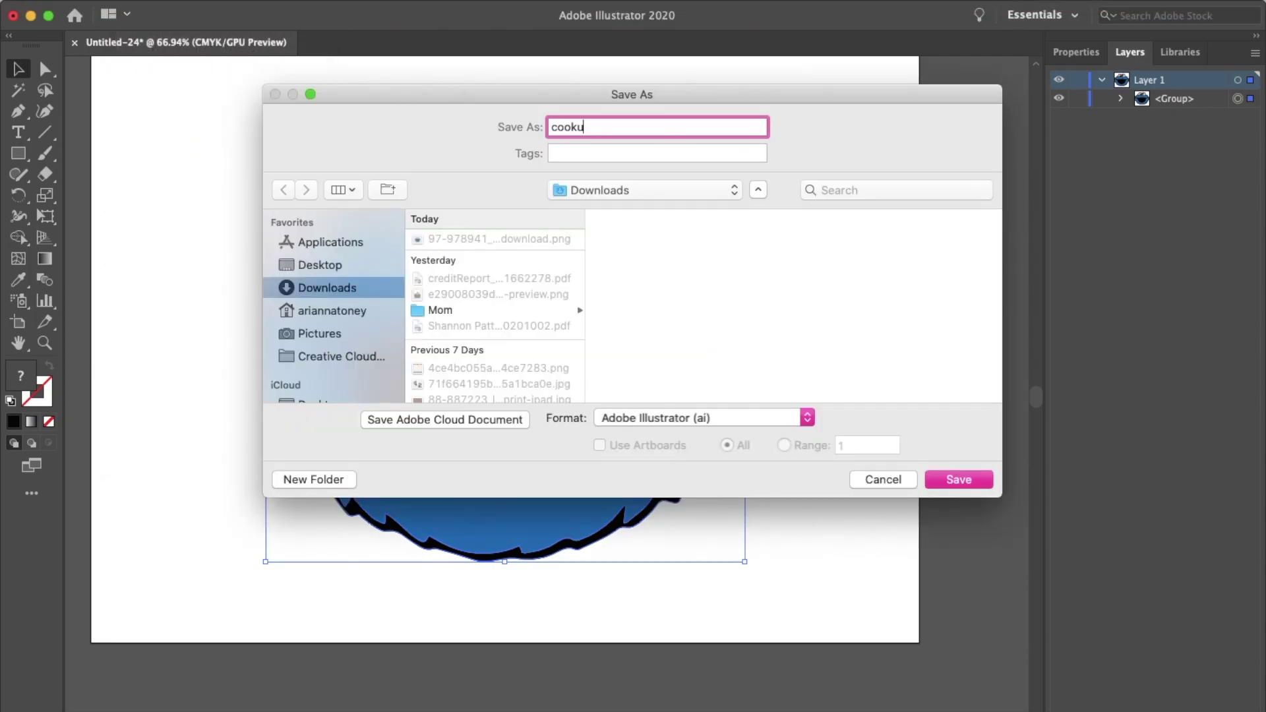
text(Monster)
click(643, 423)
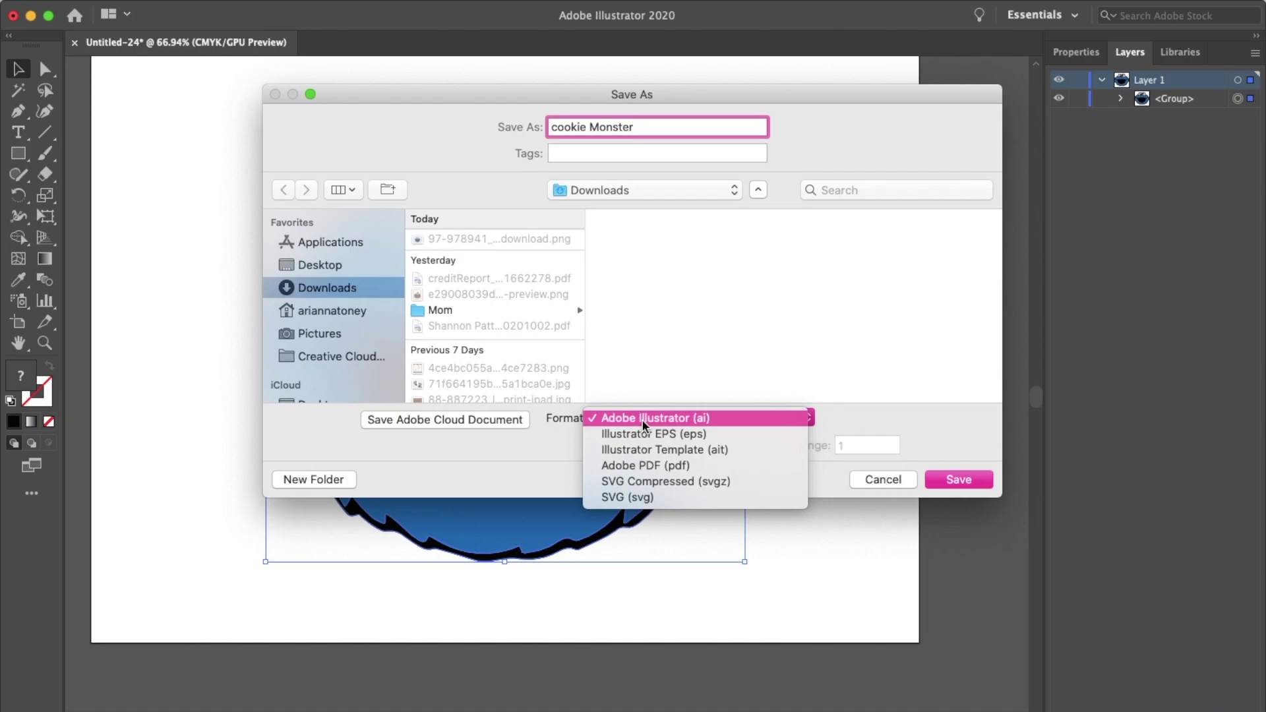
click(659, 498)
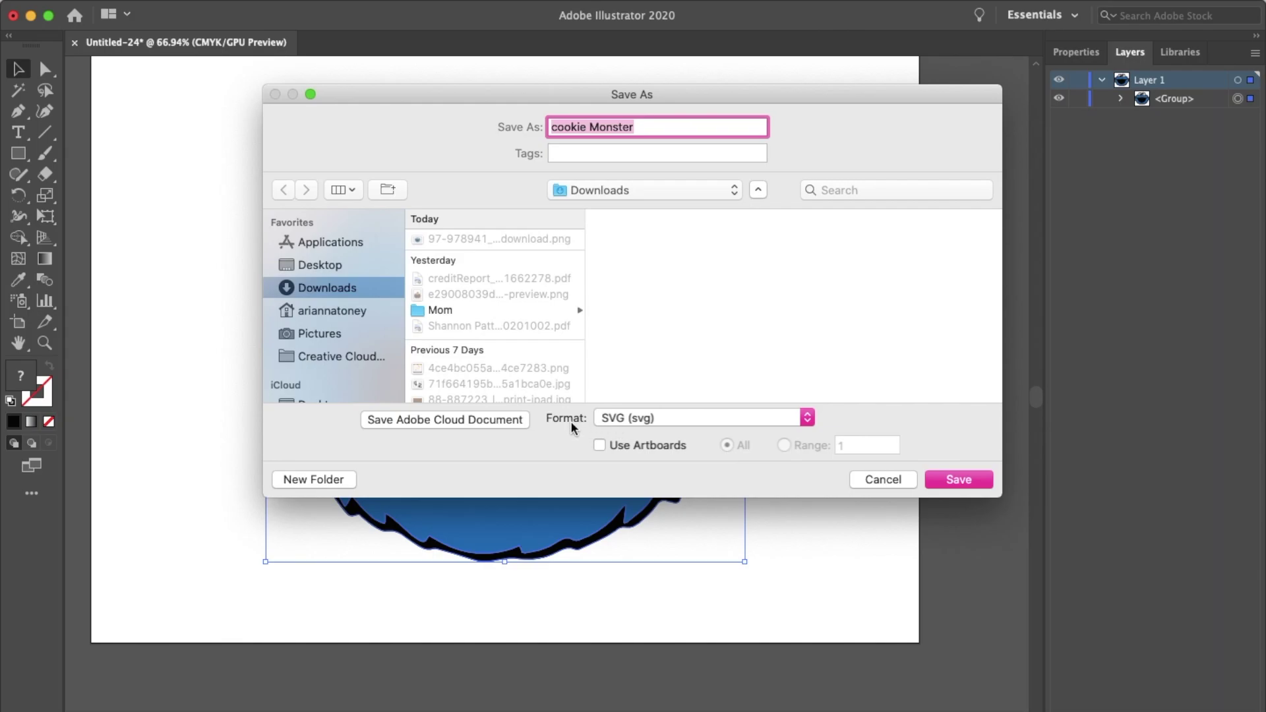
click(952, 480)
click(792, 432)
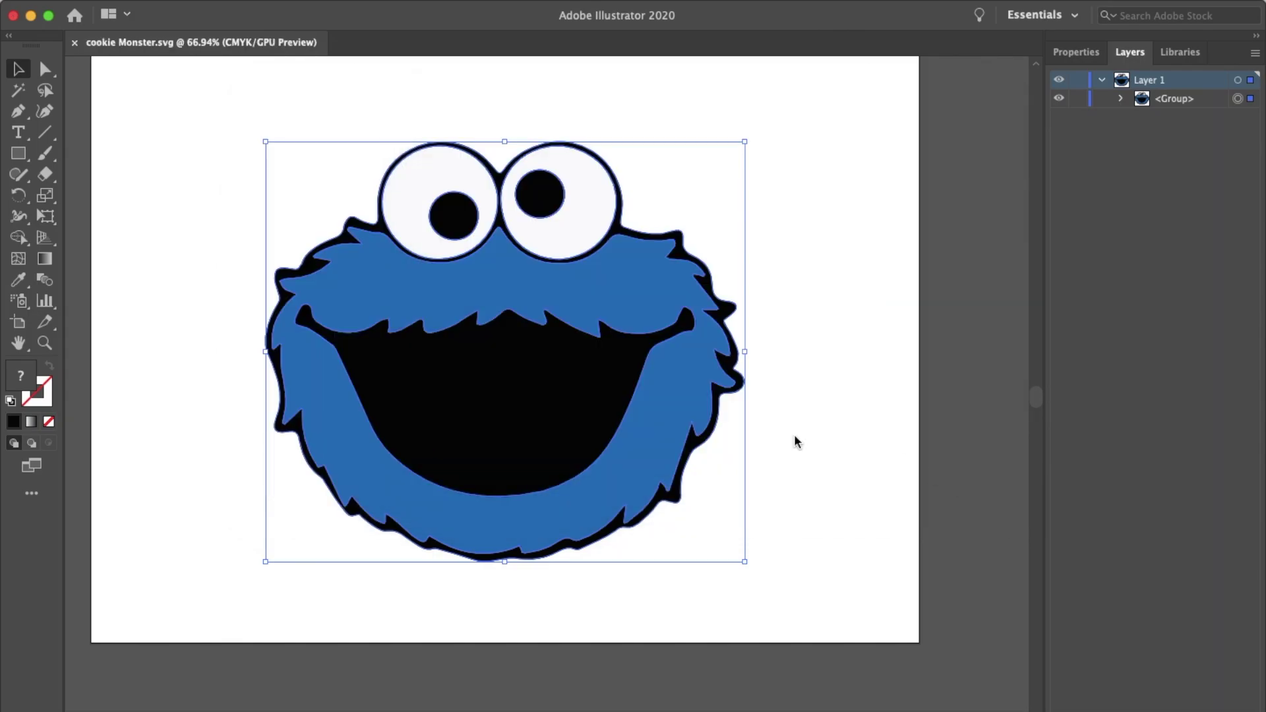
click(802, 442)
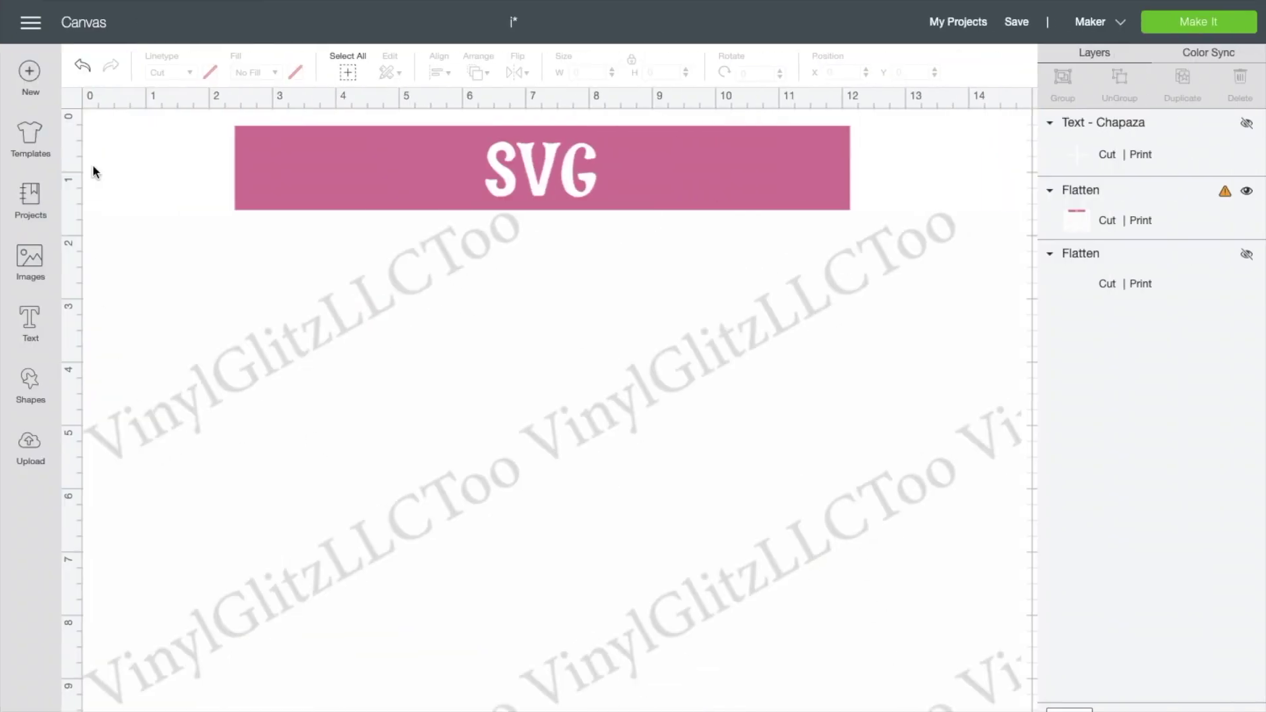
Step: Upload cookie Monster.svg from Downloads, save it as a vector image, and insert it on the canvas
click(30, 455)
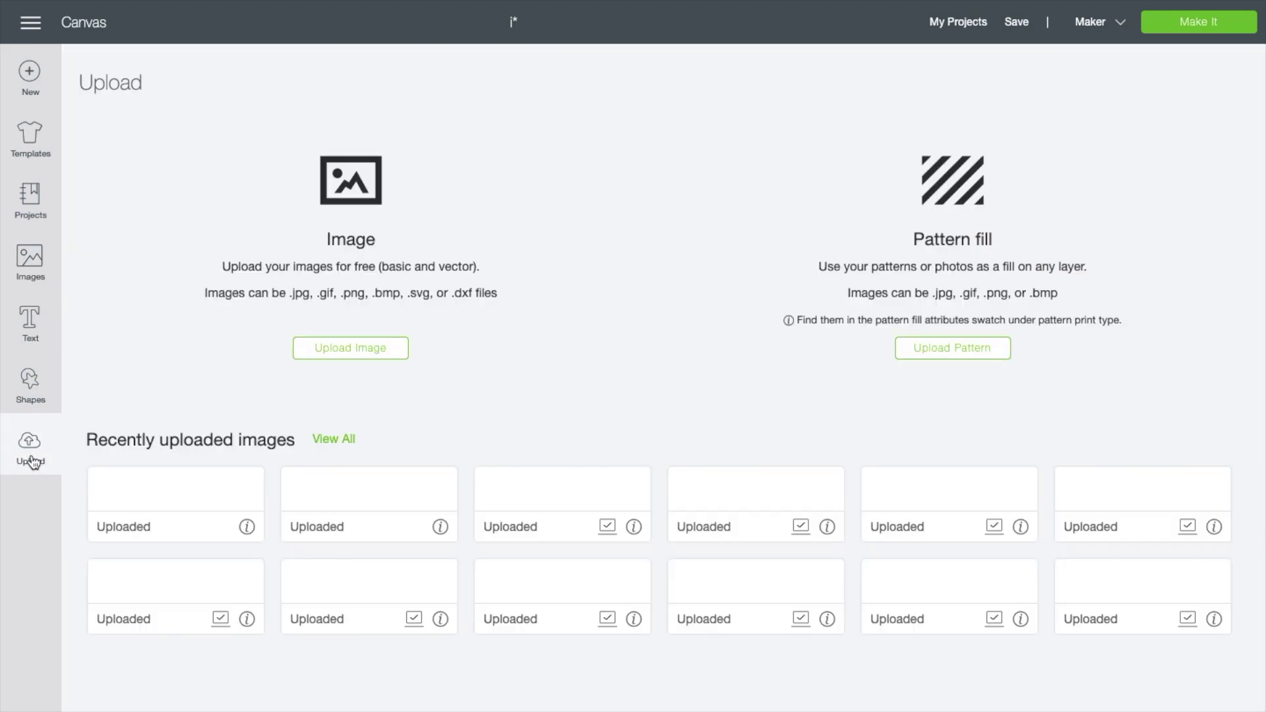
click(355, 347)
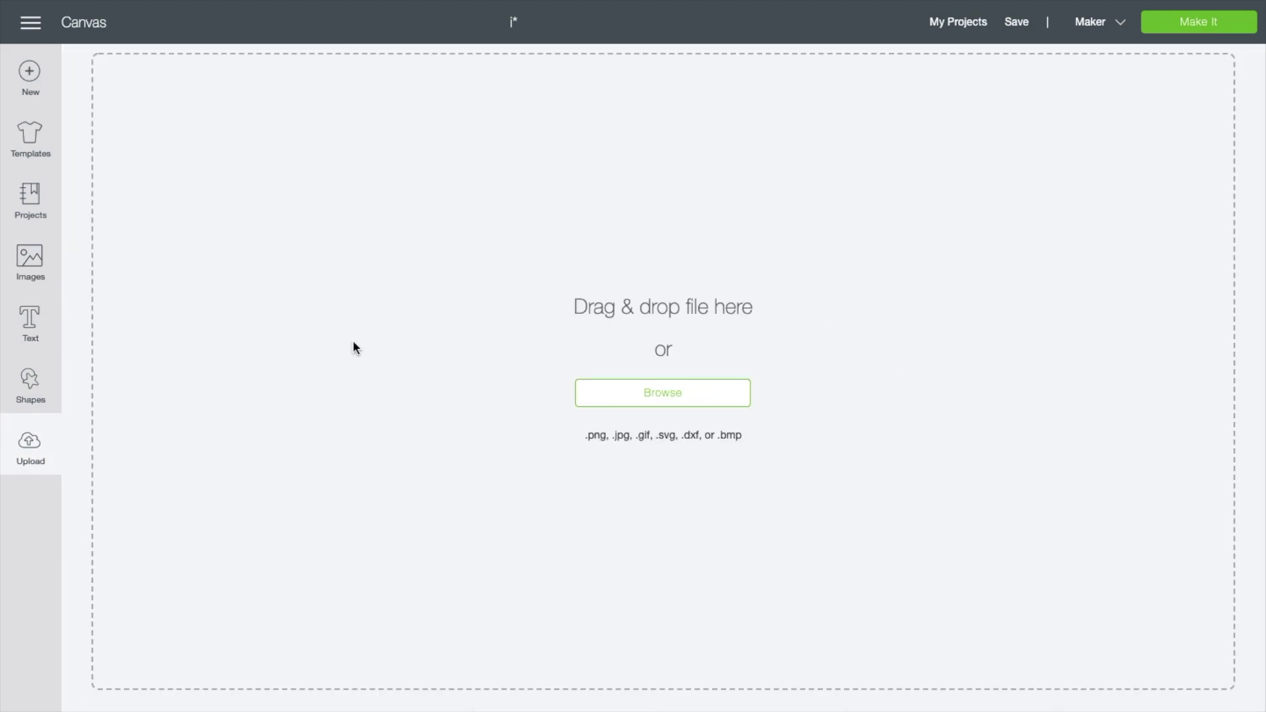
click(617, 395)
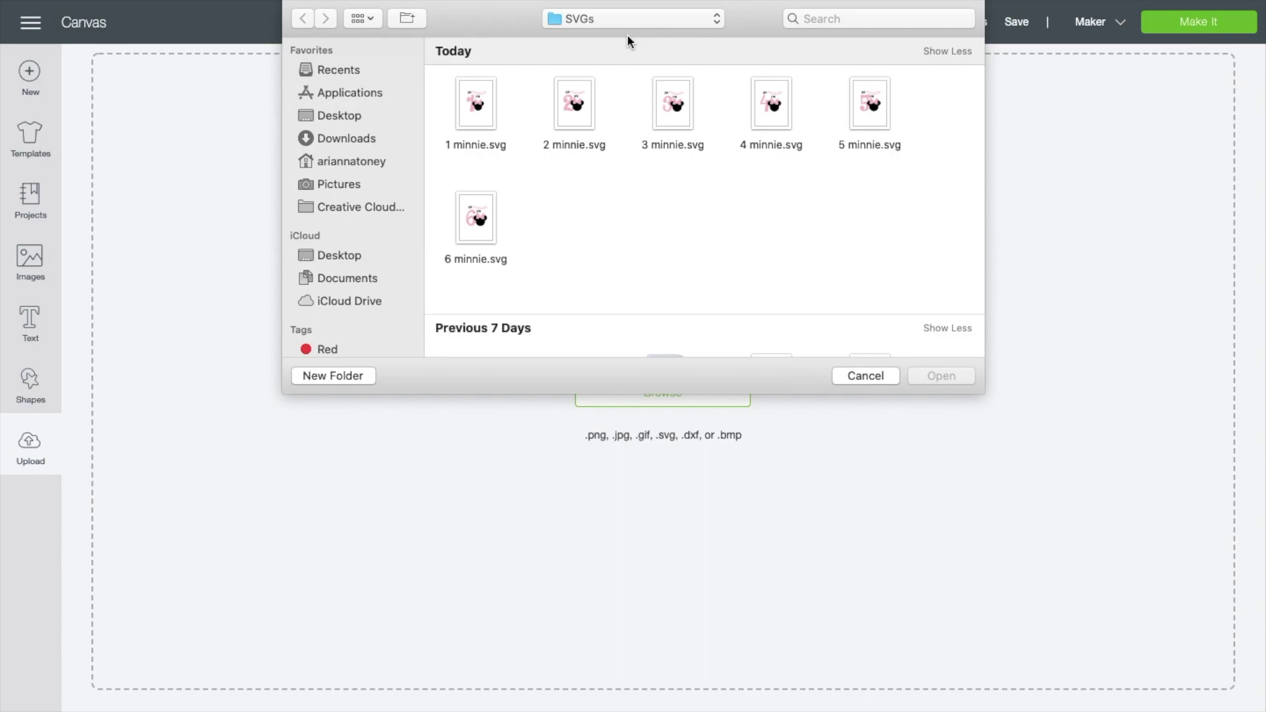
click(351, 138)
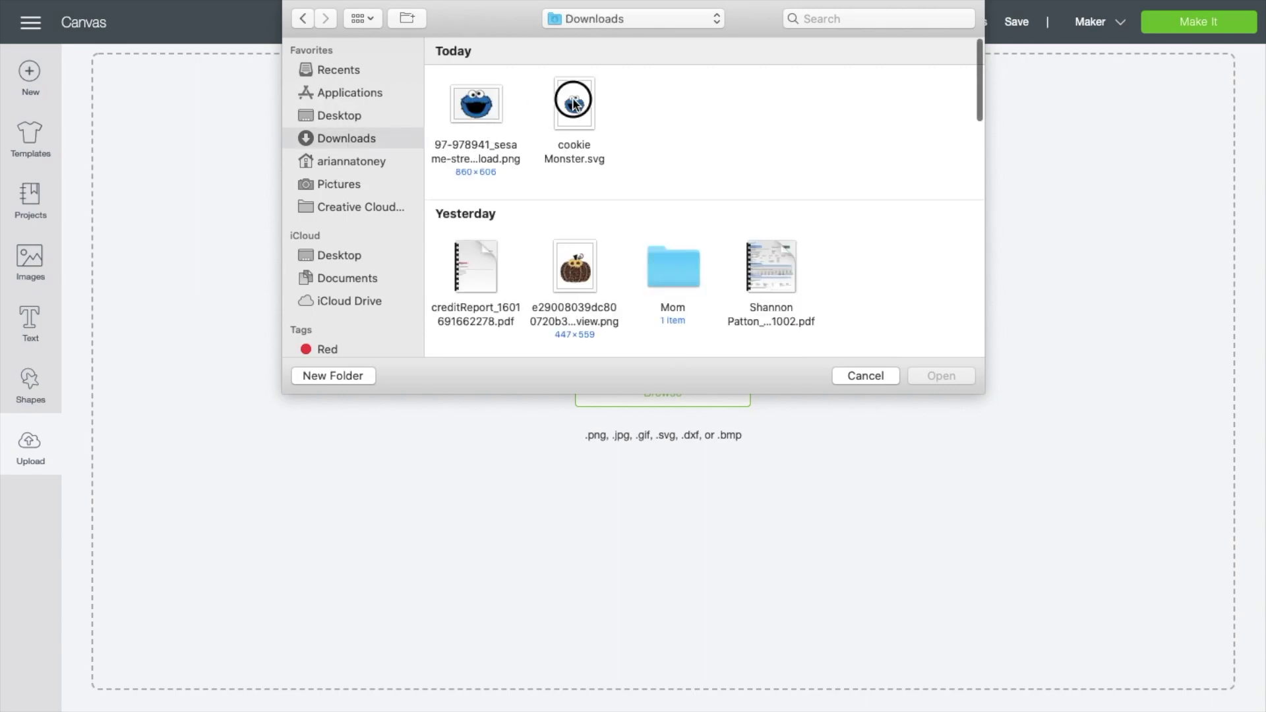
click(574, 104)
click(953, 375)
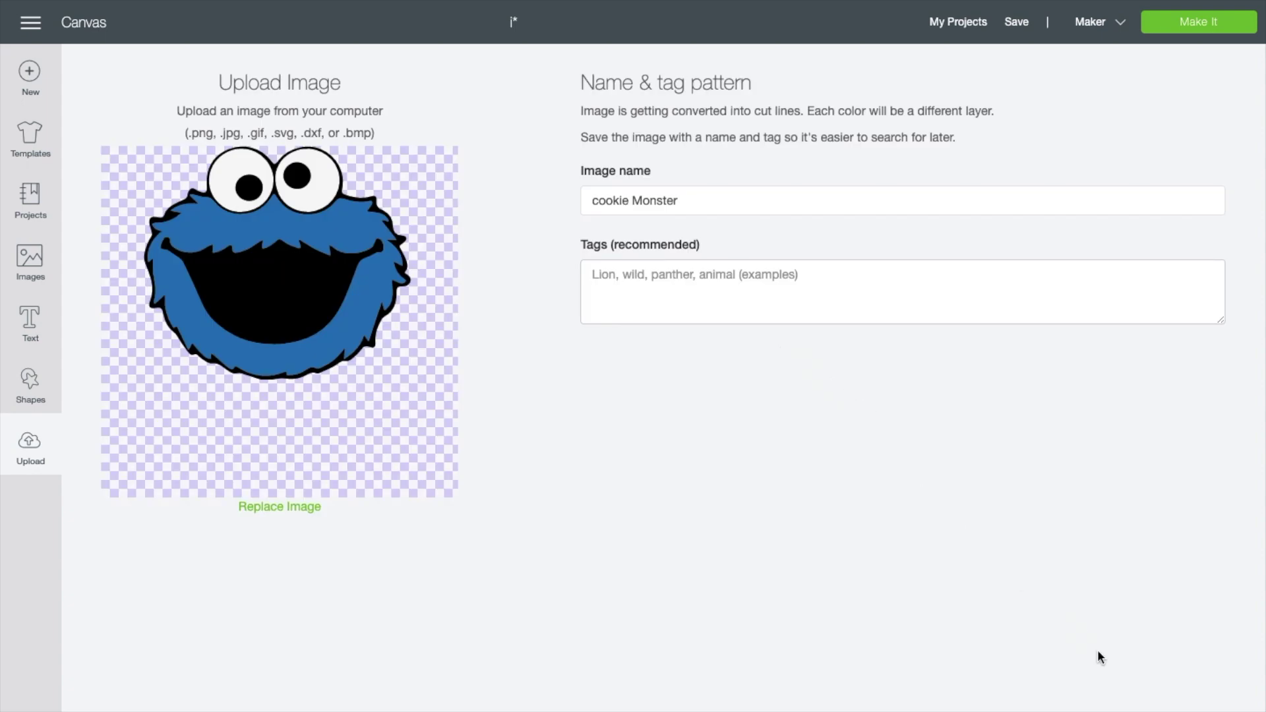
click(1057, 639)
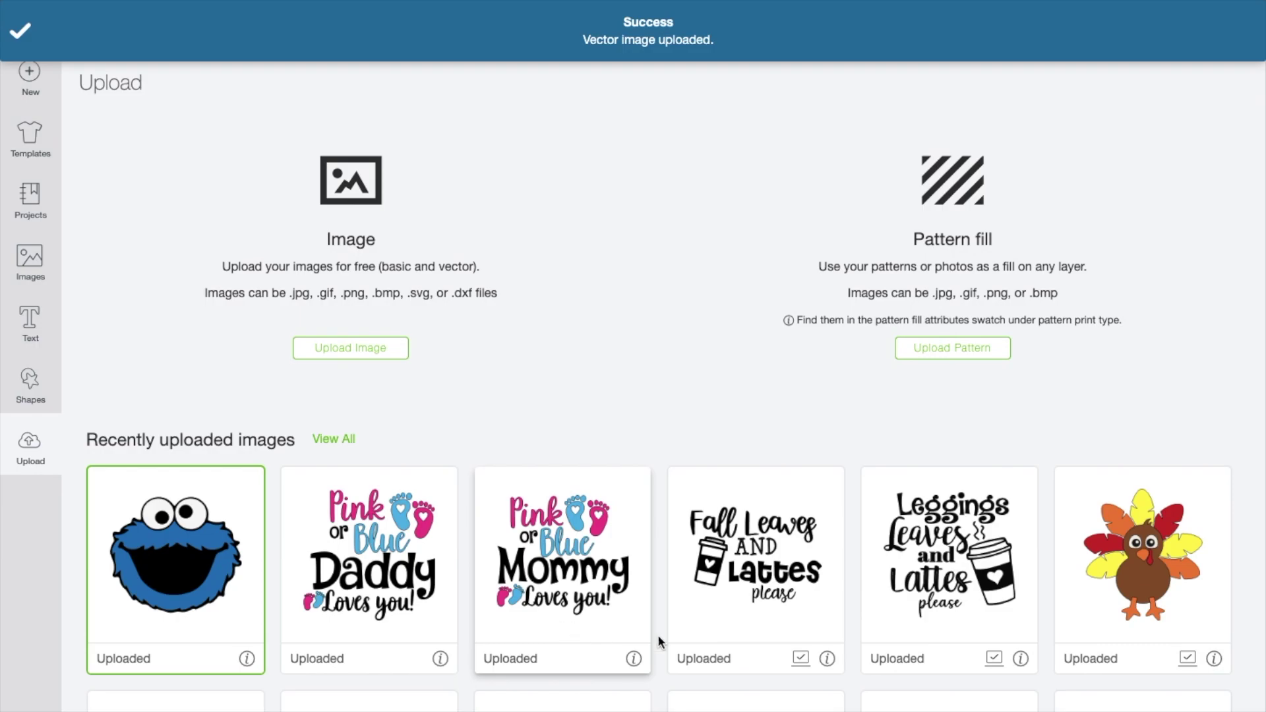
click(828, 542)
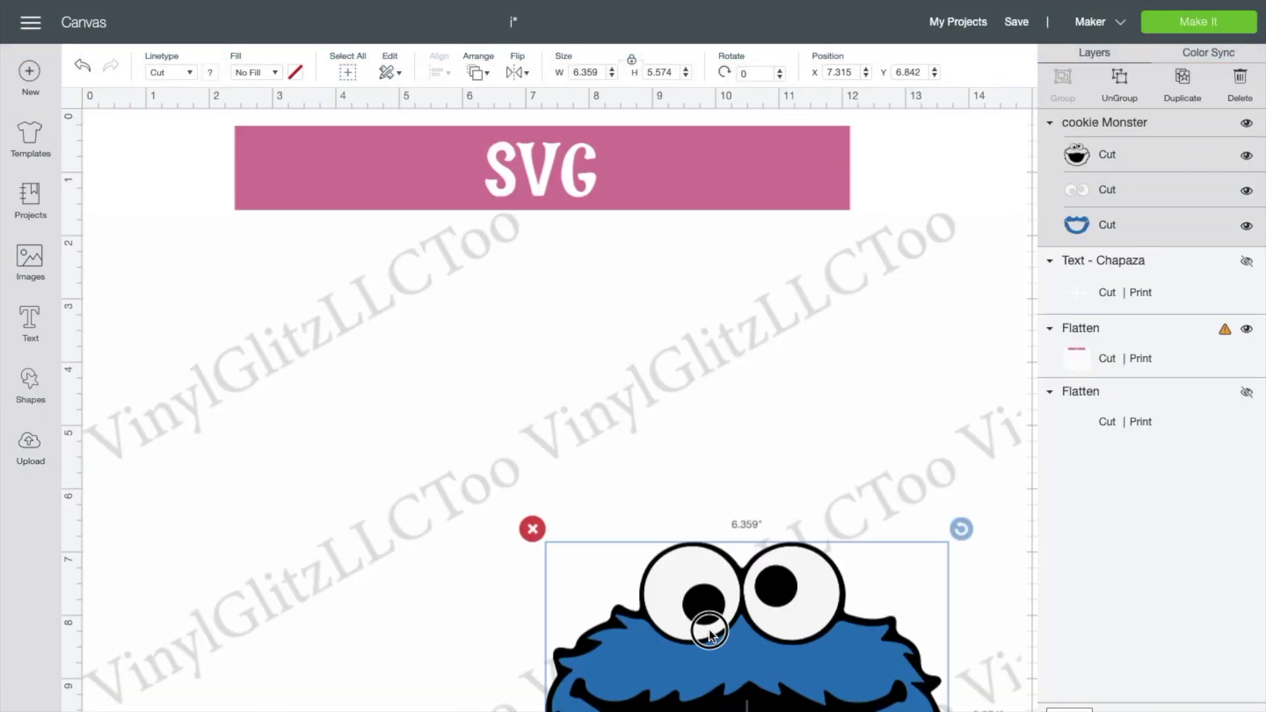
Step: Move the Cookie Monster image toward the page centre and hide the pink banner Flatten layer
drag(706, 627, 585, 427)
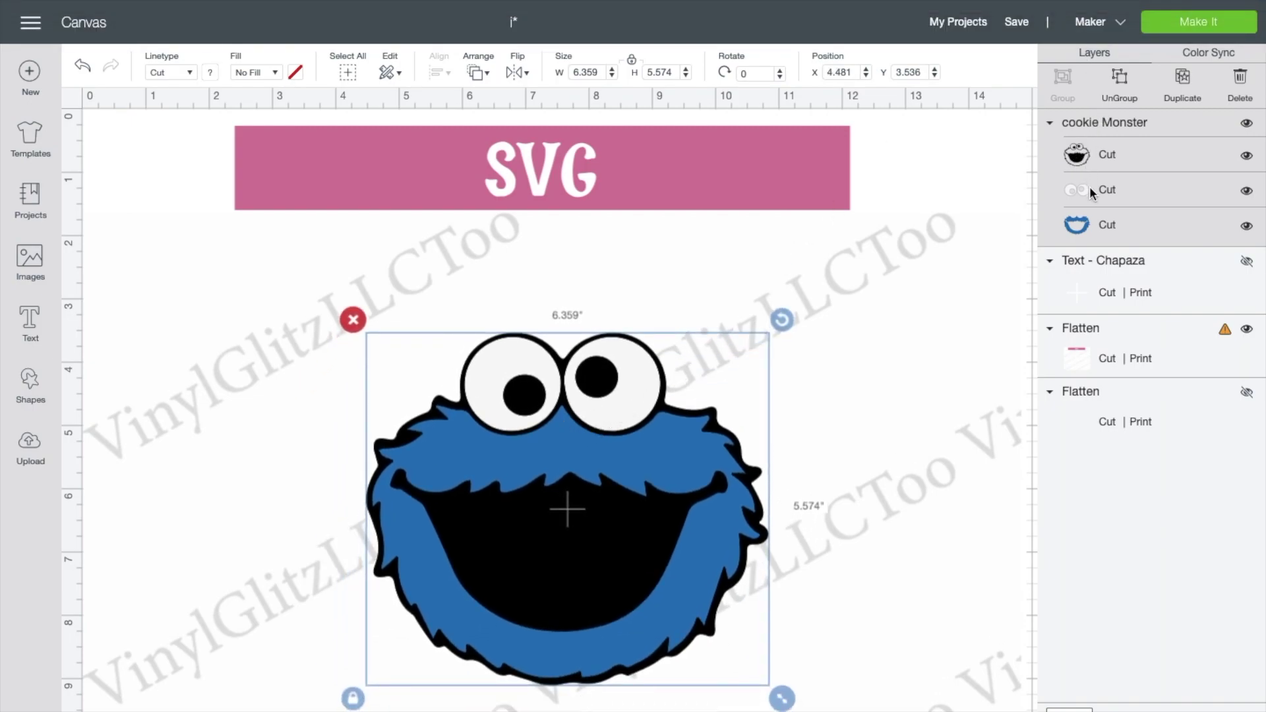
click(931, 302)
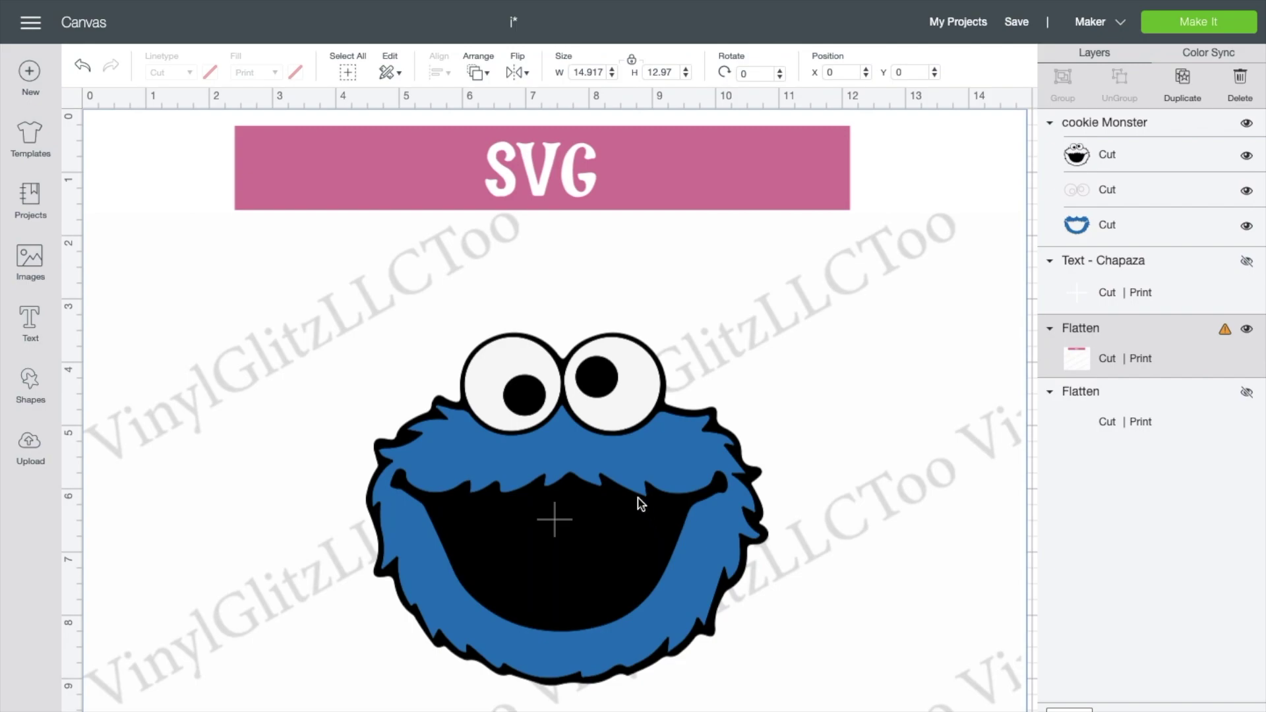
drag(631, 441, 650, 422)
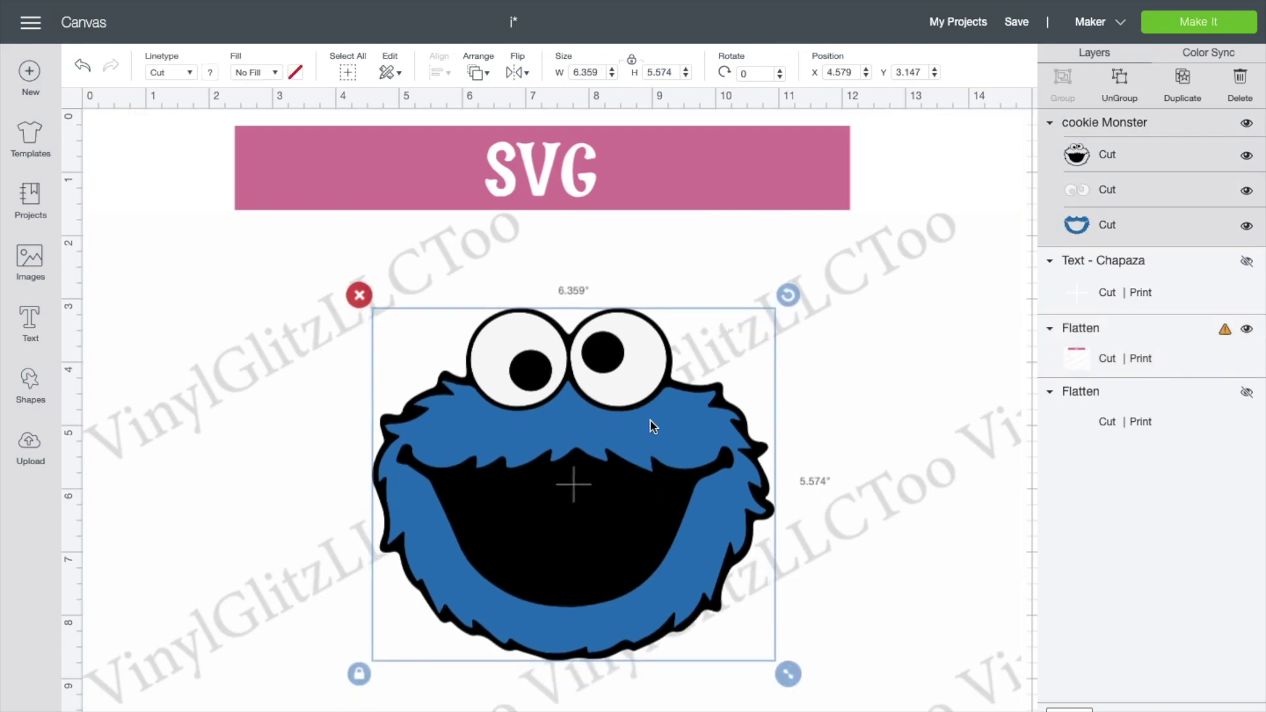
click(859, 443)
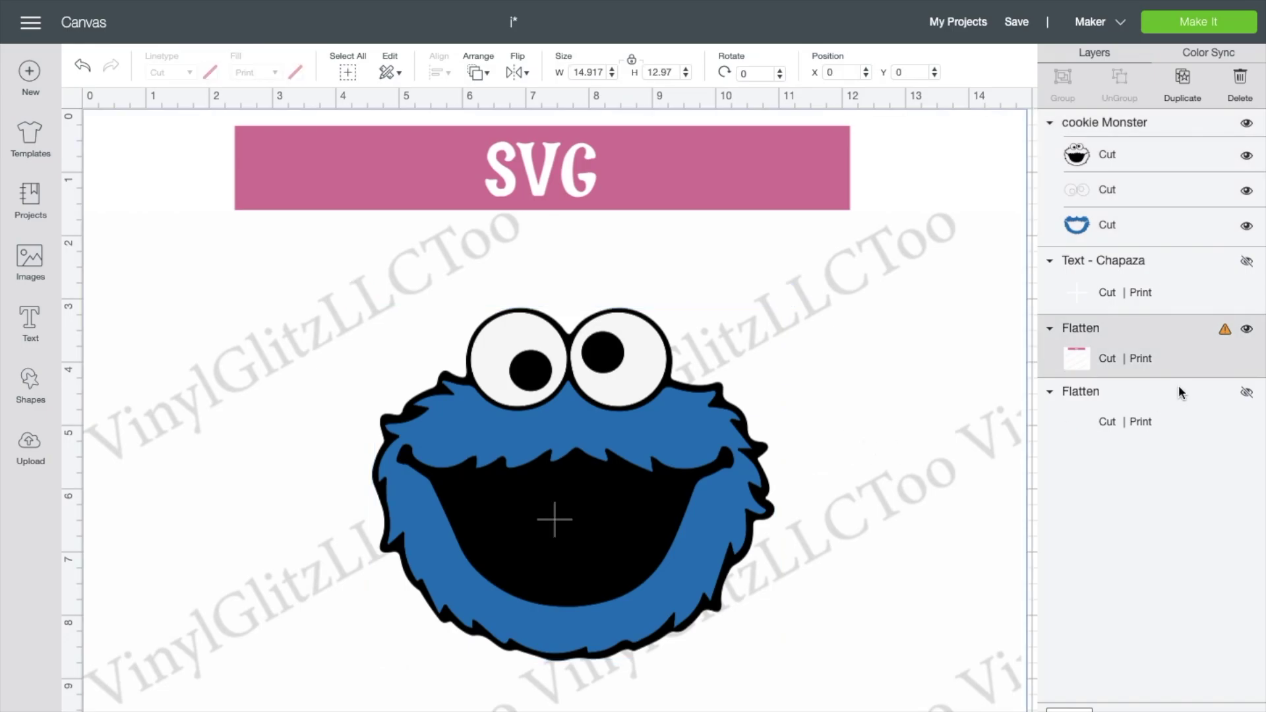
click(1247, 329)
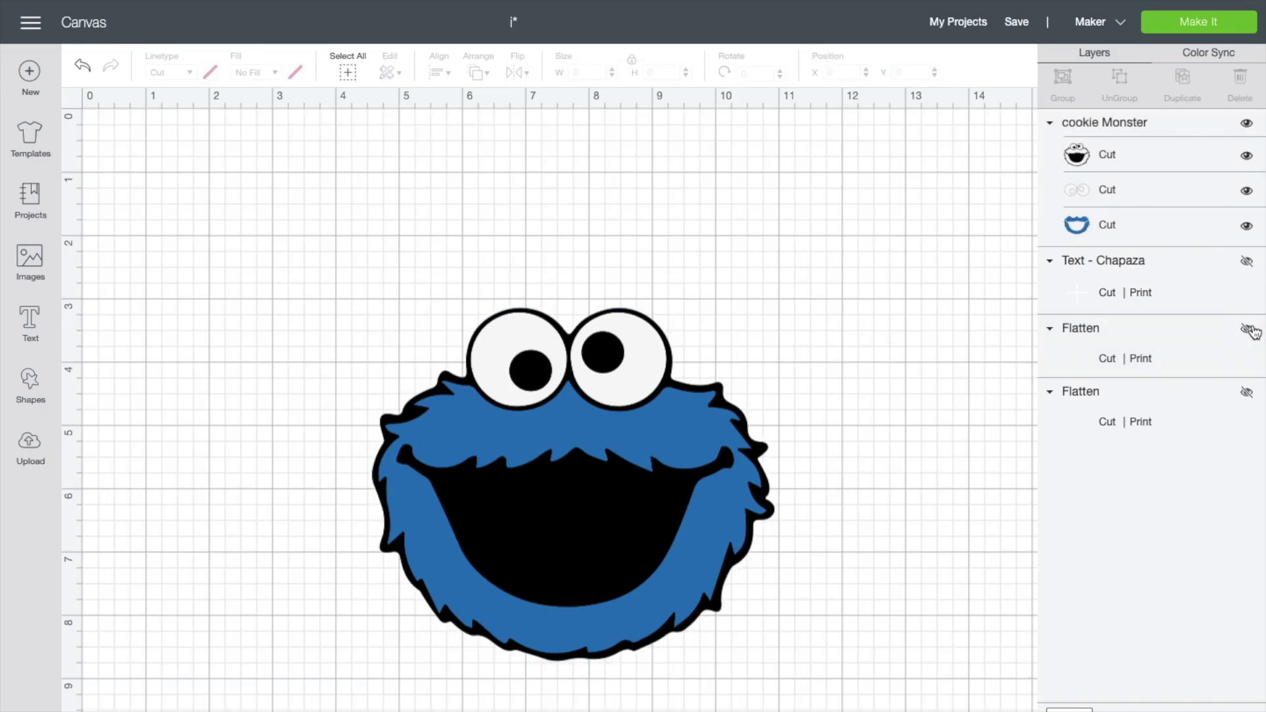
click(718, 369)
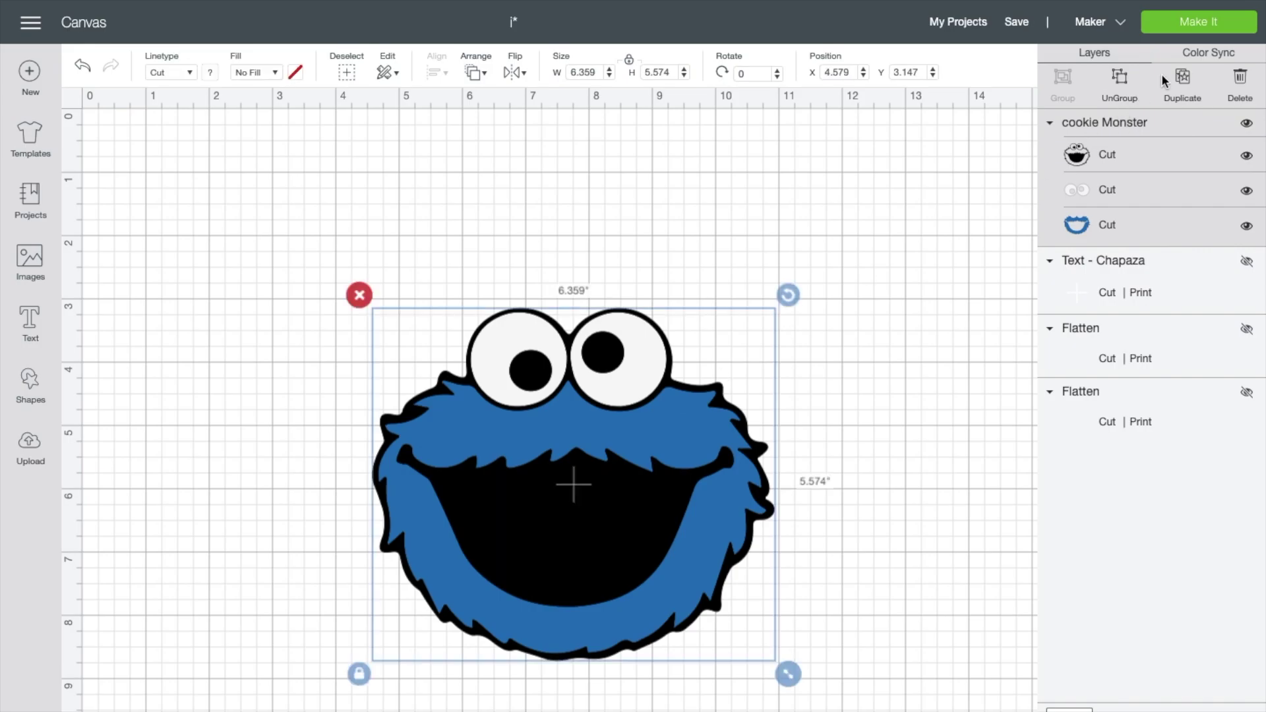